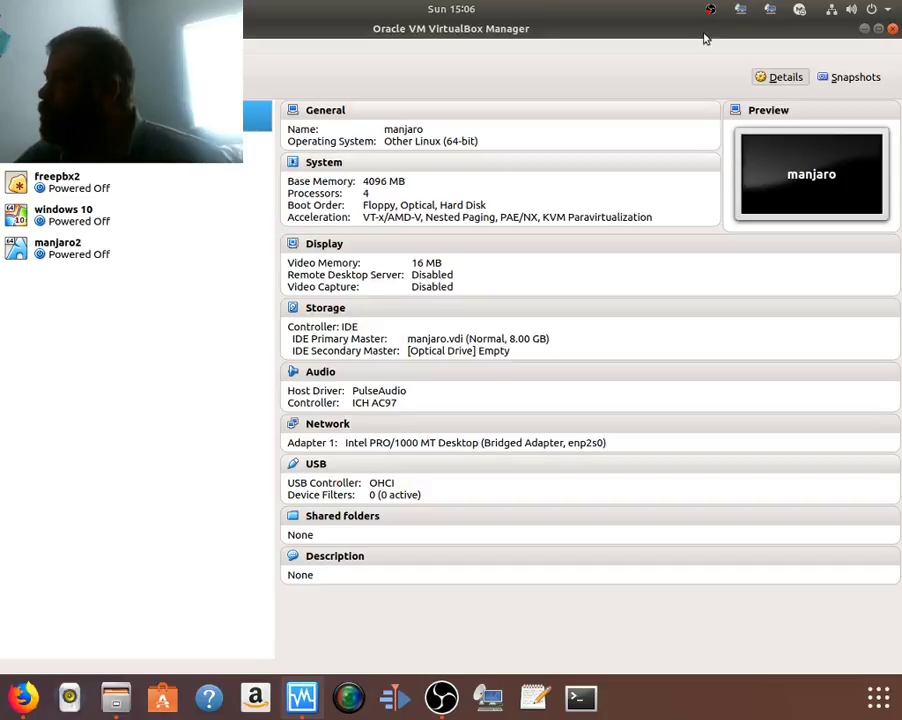
Step: Restore the VirtualBox Manager window to its smaller size and open the VirtualBox VMs home folder in a maximized file manager window
left_click(879, 29)
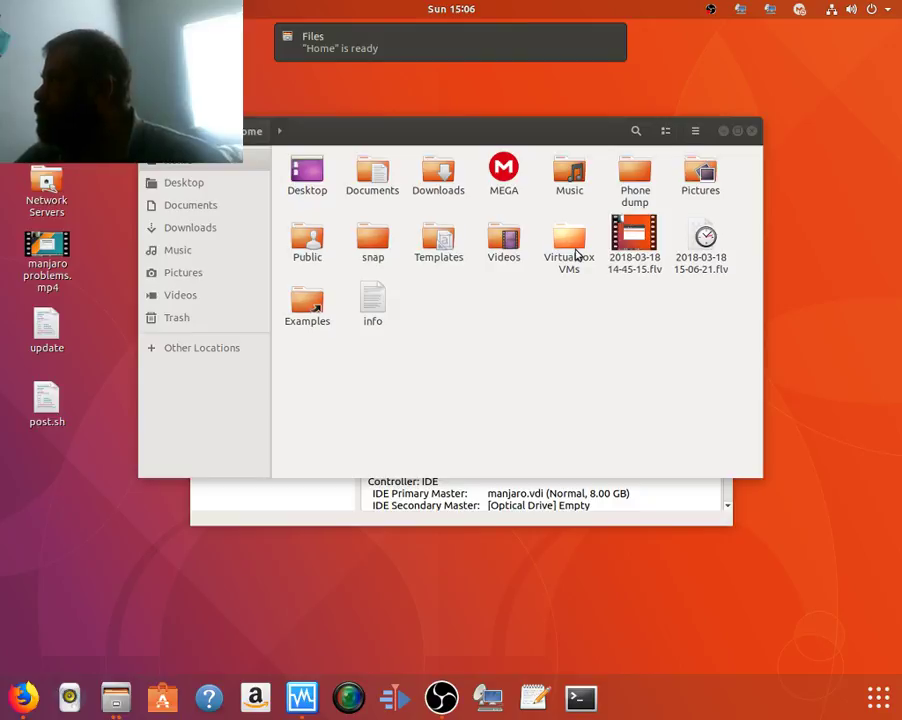
double_click(577, 253)
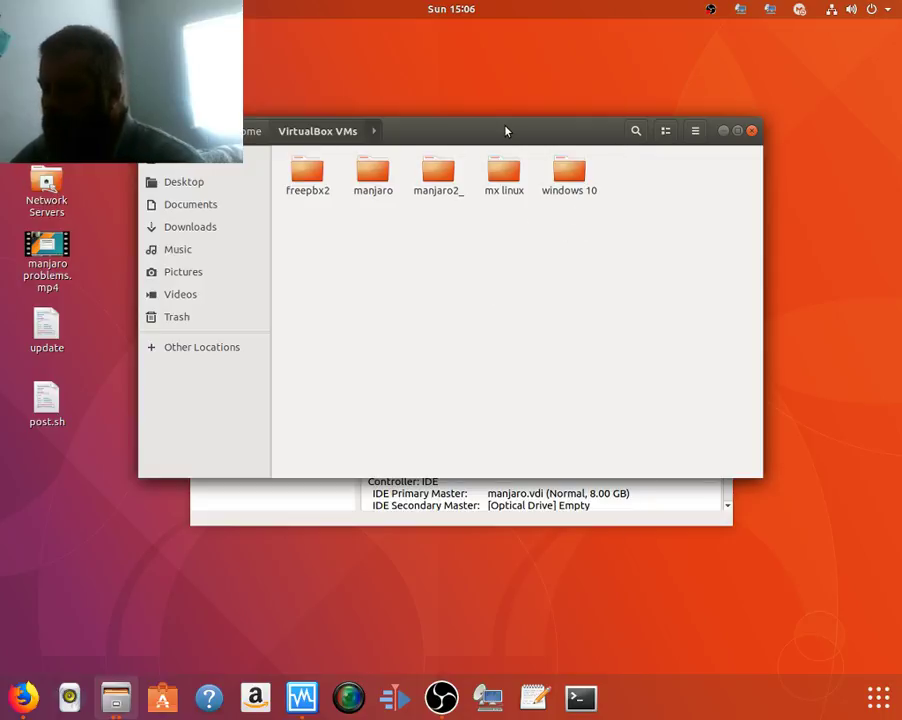
key("super")
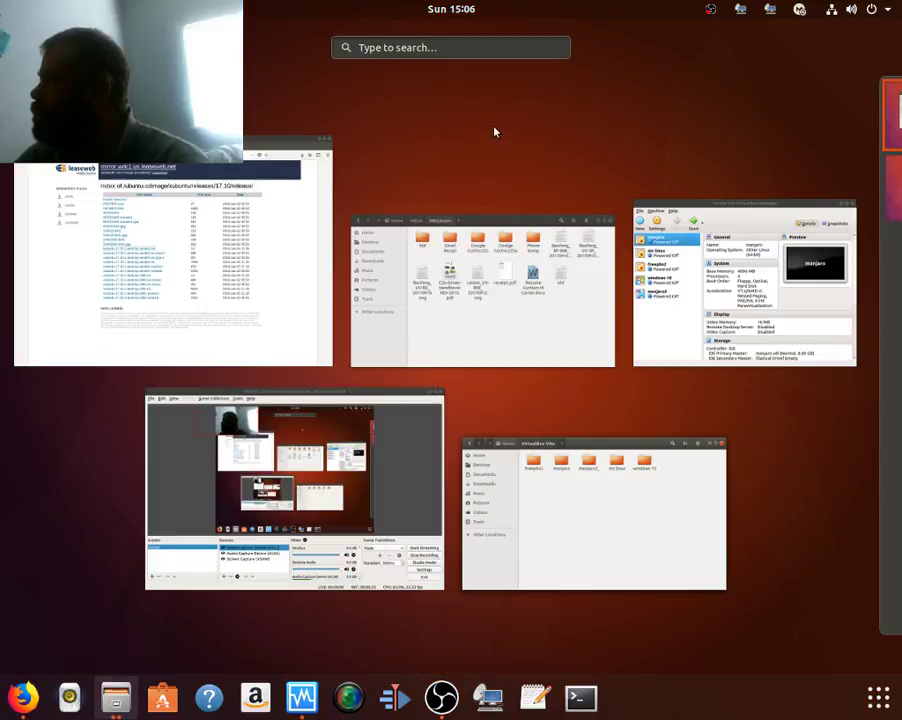
key("super")
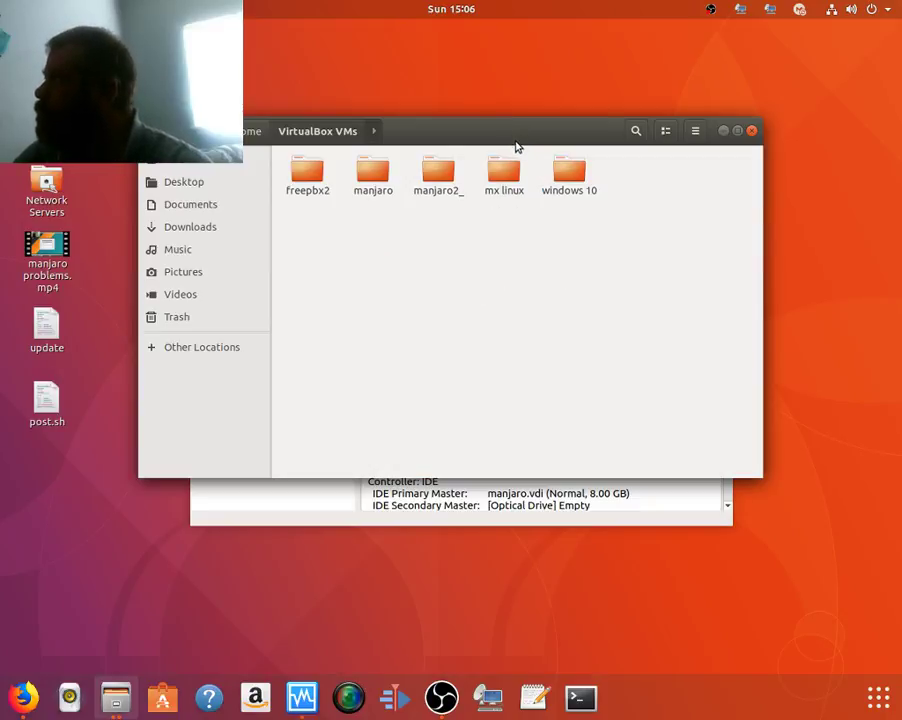
double_click(472, 131)
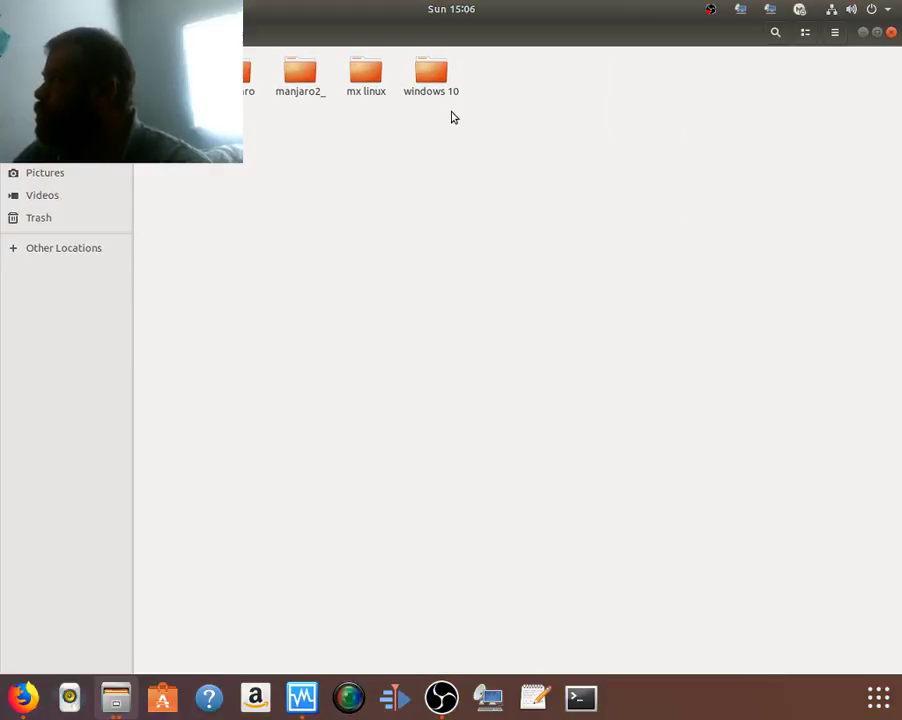
right_click(537, 208)
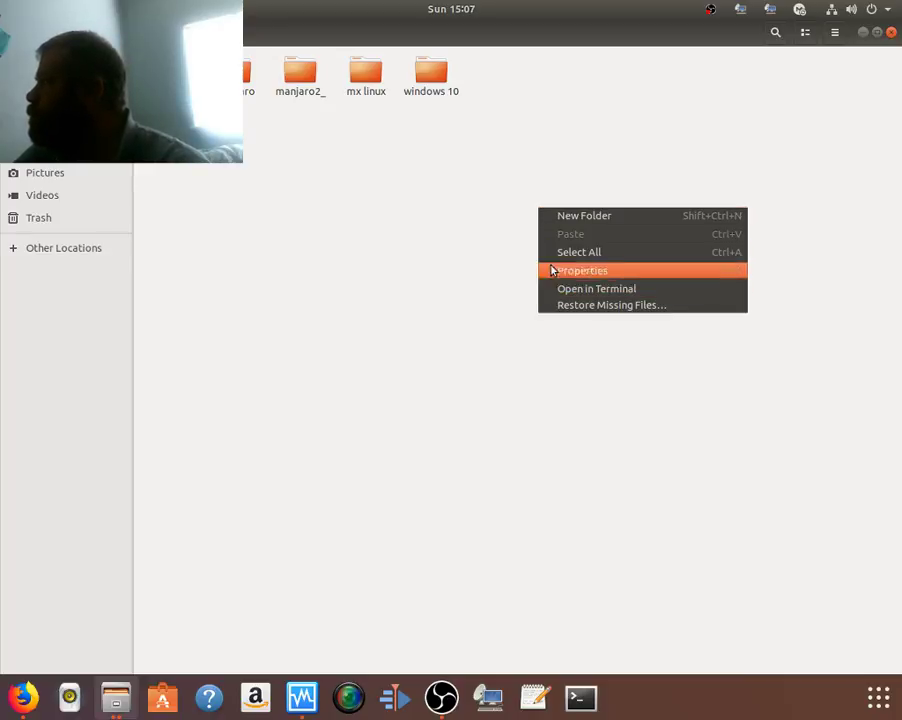
left_click(510, 153)
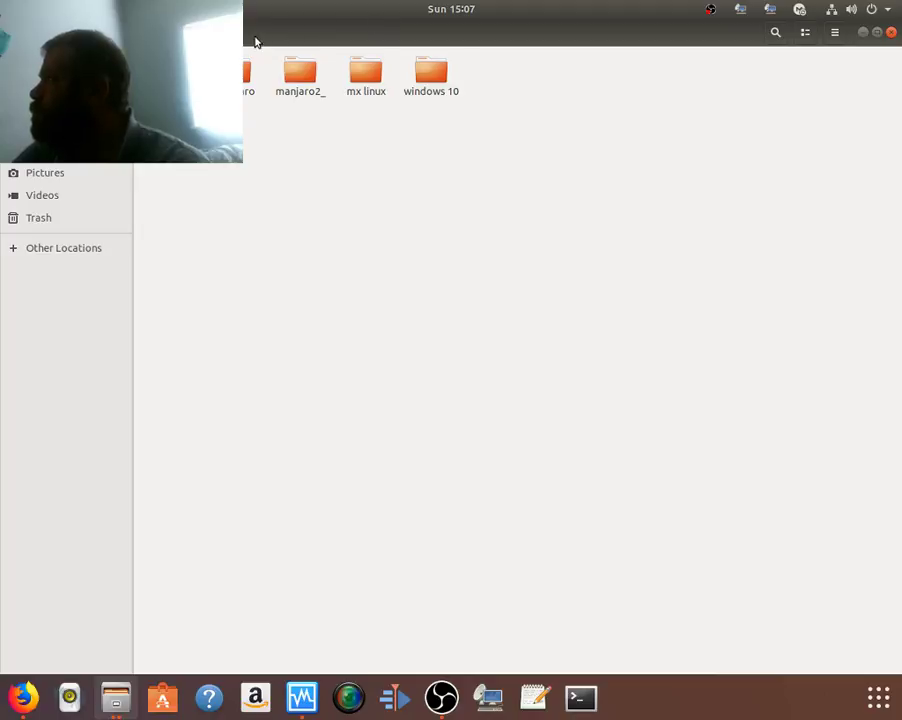
left_click(130, 9)
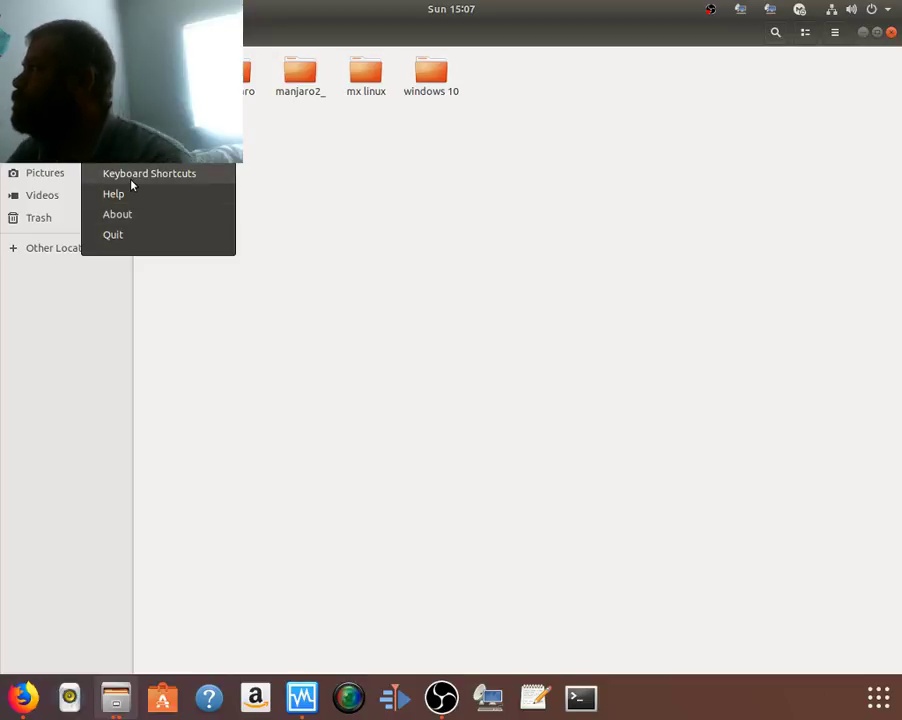
left_click(357, 218)
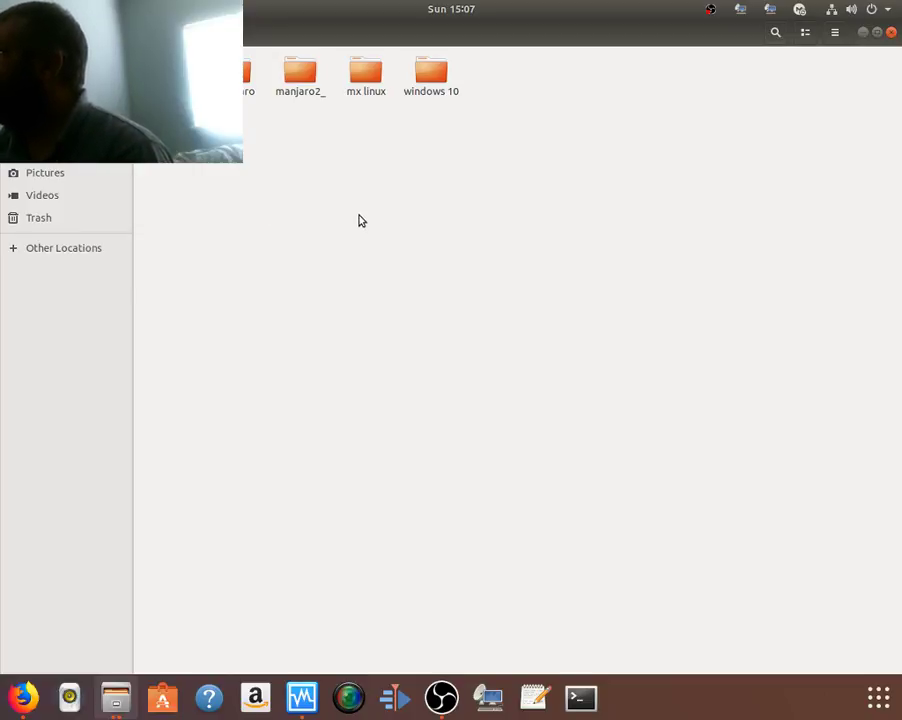
right_click(356, 216)
left_click(340, 211)
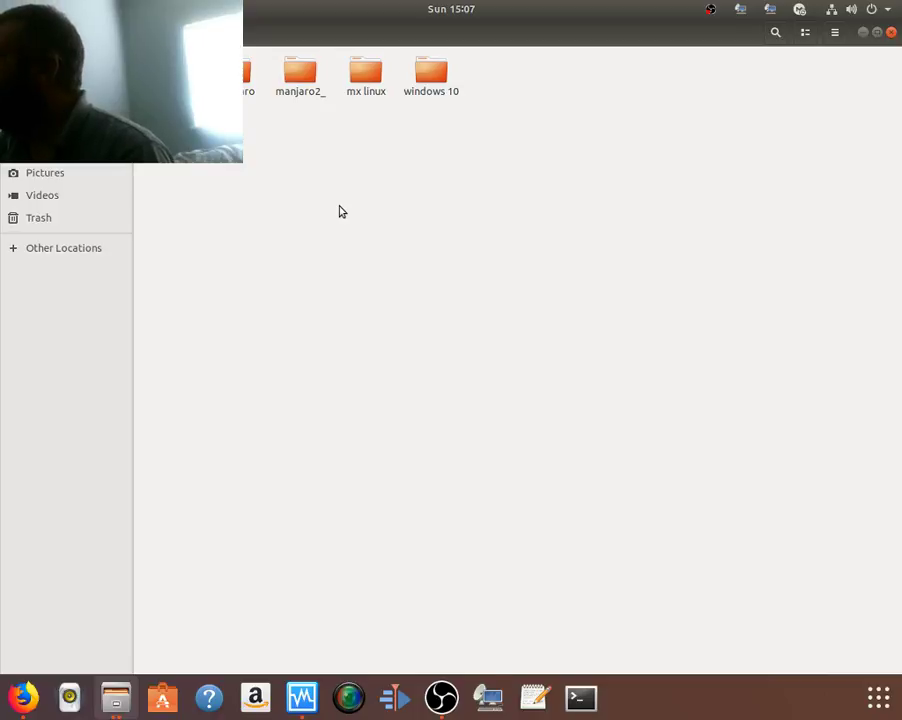
key("super")
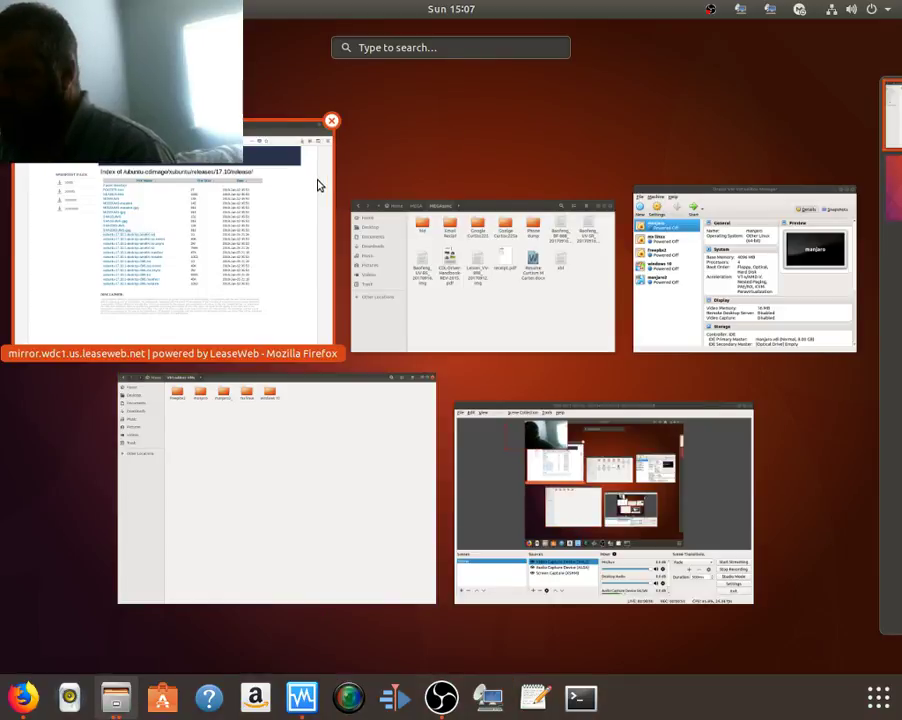
key("super")
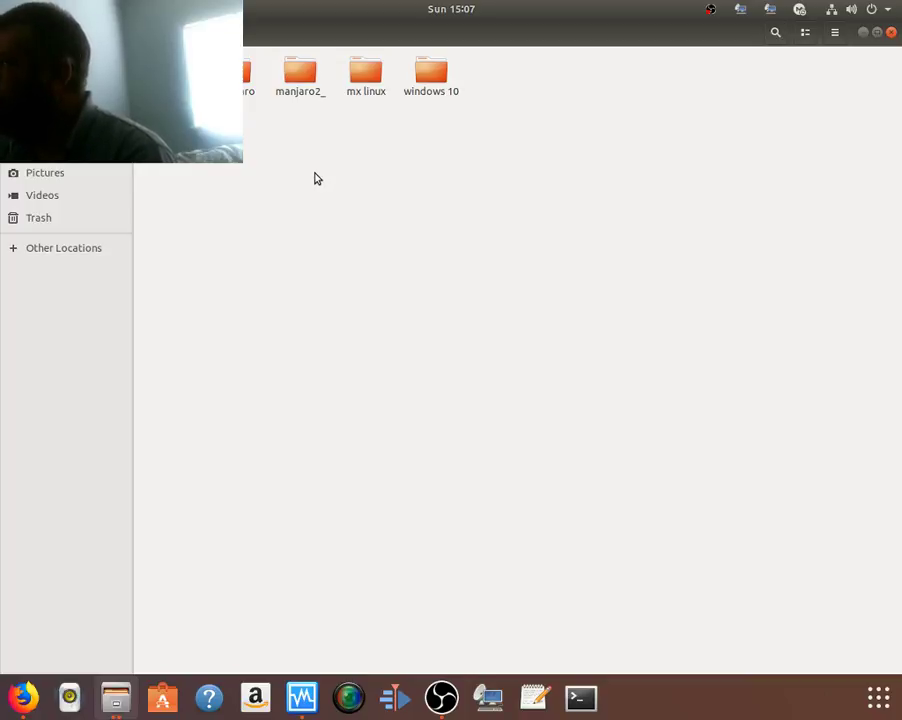
right_click(315, 178)
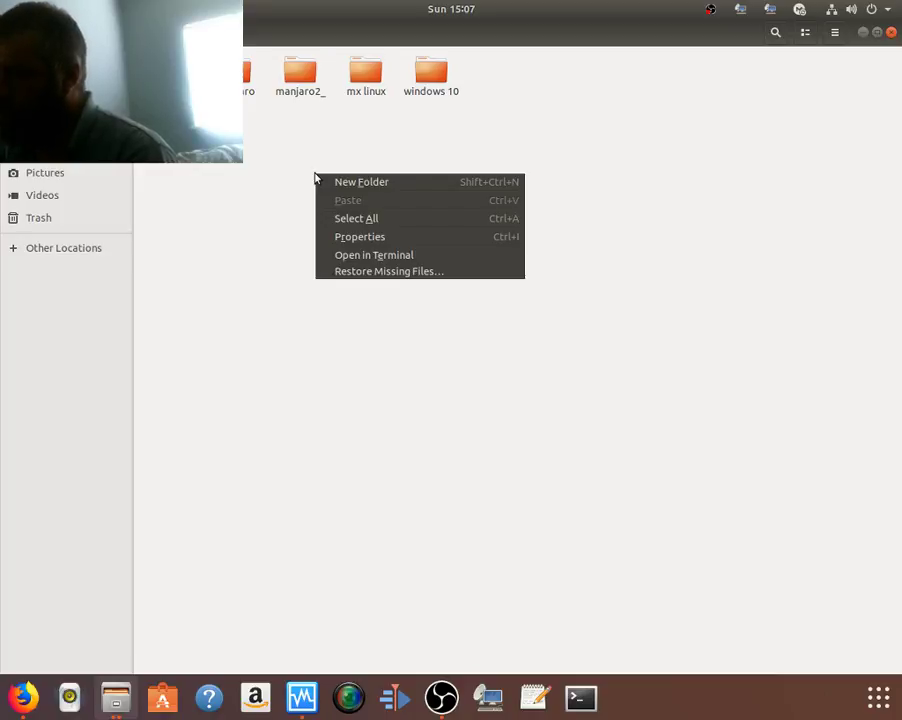
left_click(343, 34)
right_click(343, 35)
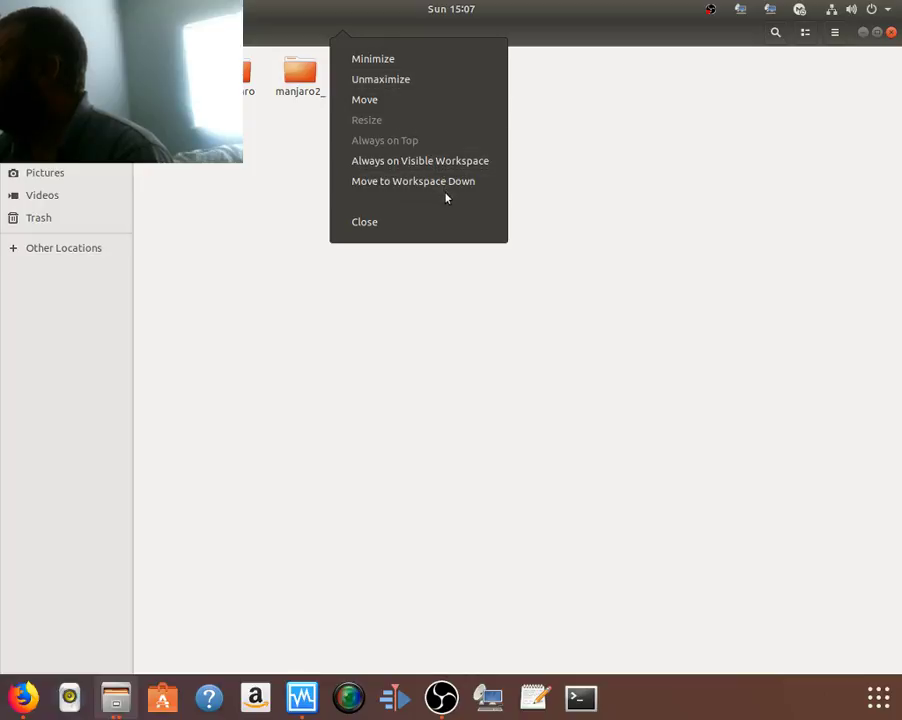
left_click(324, 287)
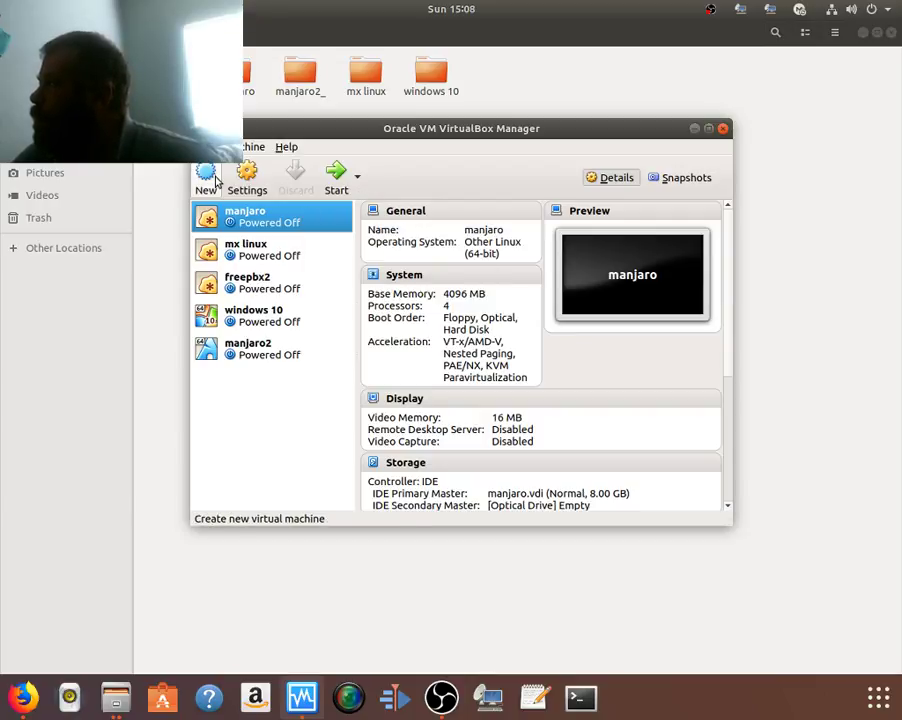
Step: In VirtualBox Manager, review the manjaro machine's system, display and storage settings, including the manjaro.vdi disk details, and close them
right_click(263, 232)
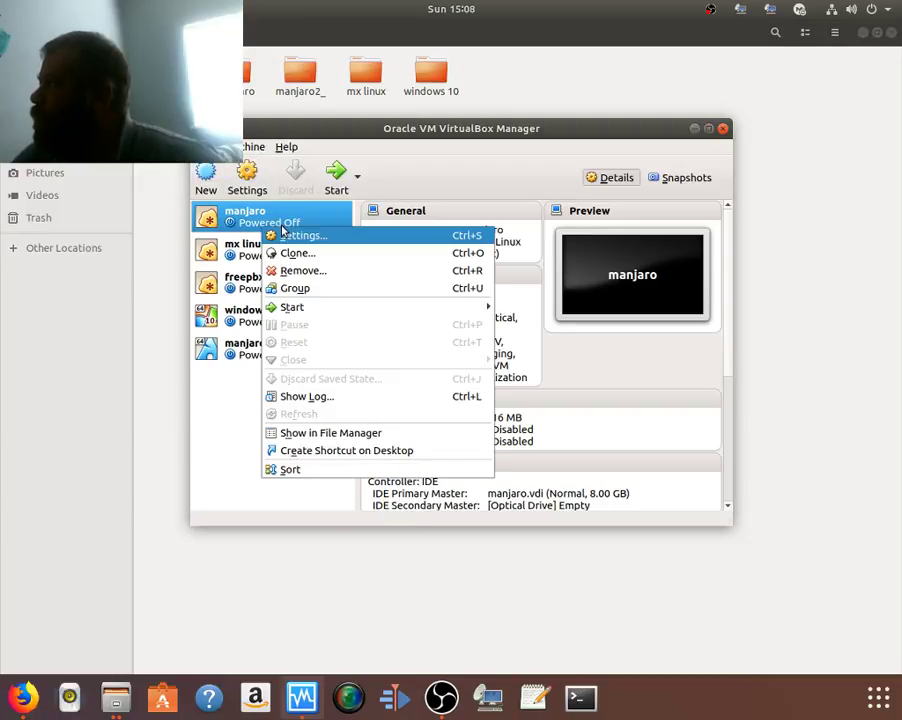
left_click(286, 234)
left_click(268, 219)
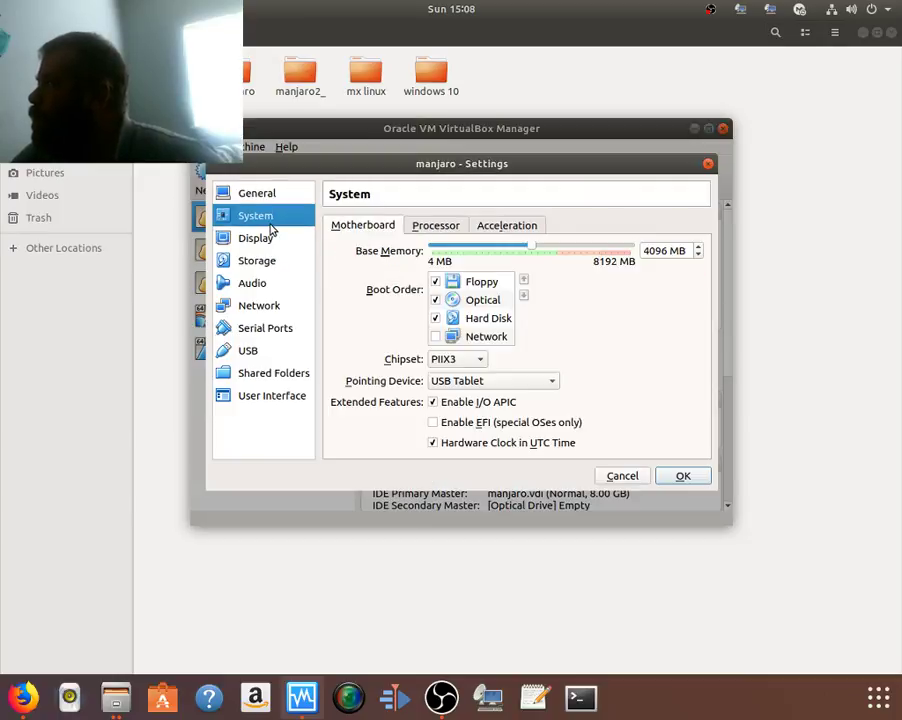
left_click(279, 236)
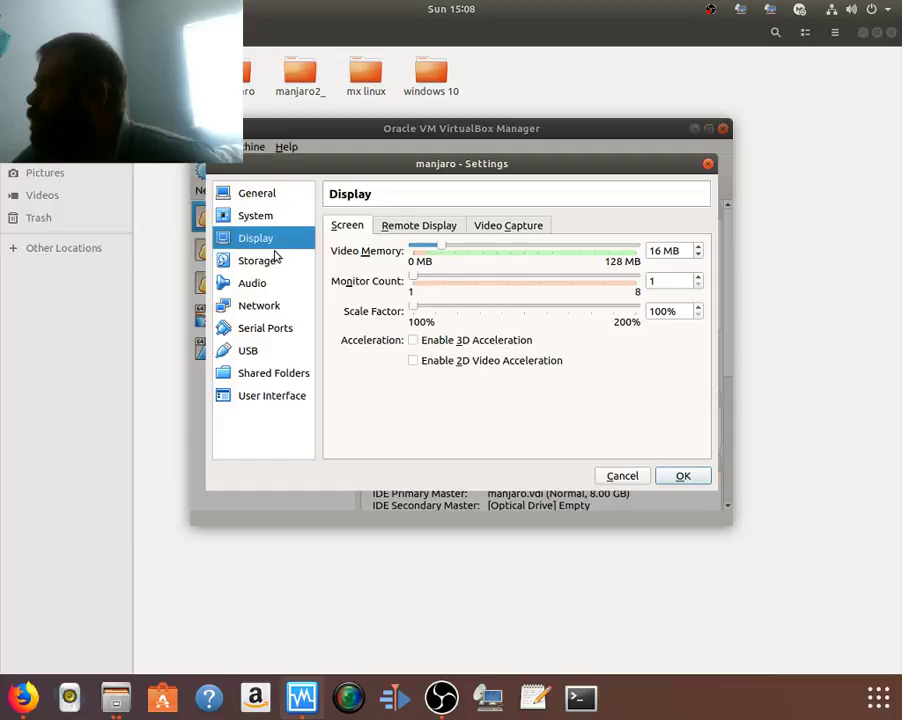
left_click(262, 262)
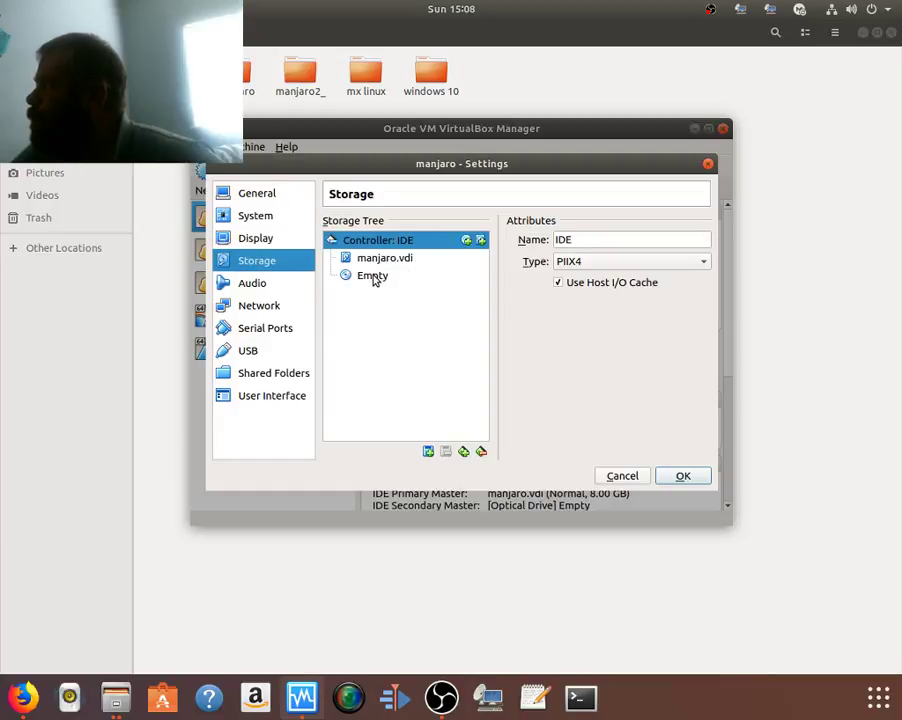
left_click(376, 276)
left_click(399, 260)
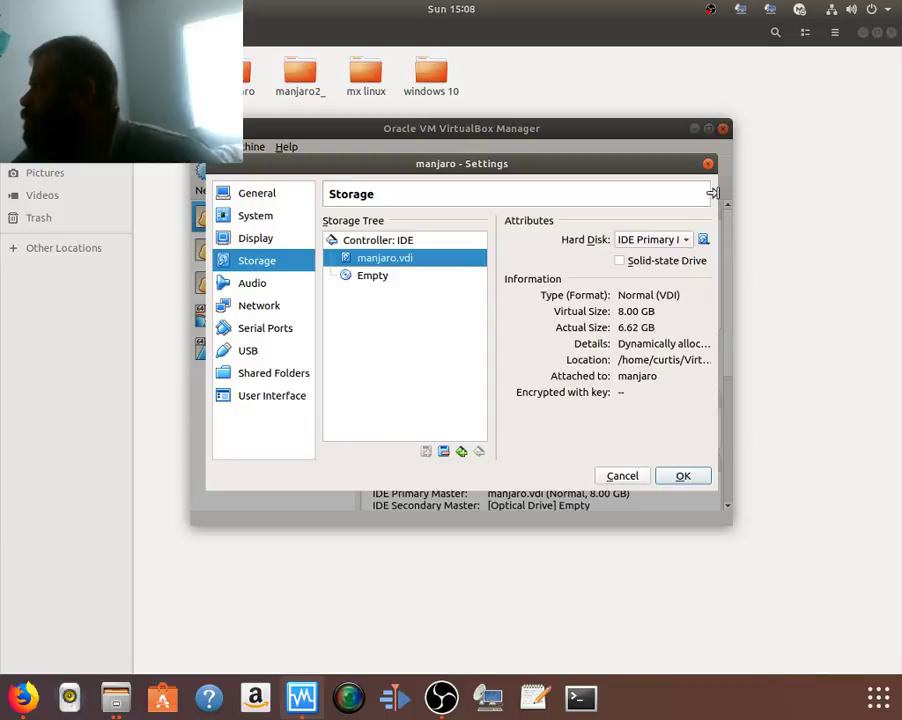
left_click(708, 163)
Step: Check the storage details of the mx linux machine's virtual disk, mx linux.vdi, and close its settings
left_click(290, 258)
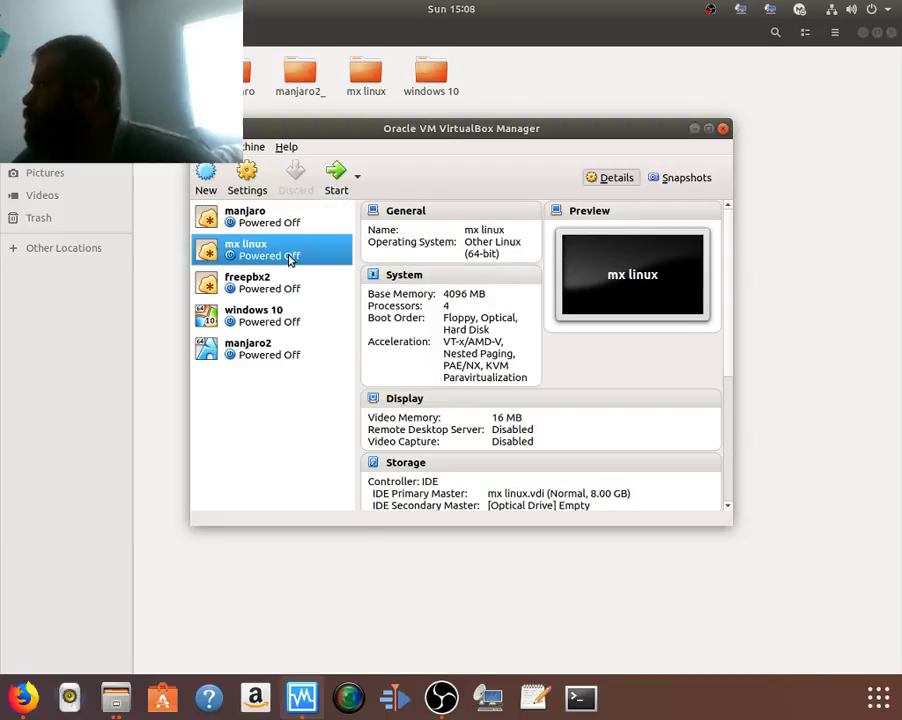
left_click(245, 182)
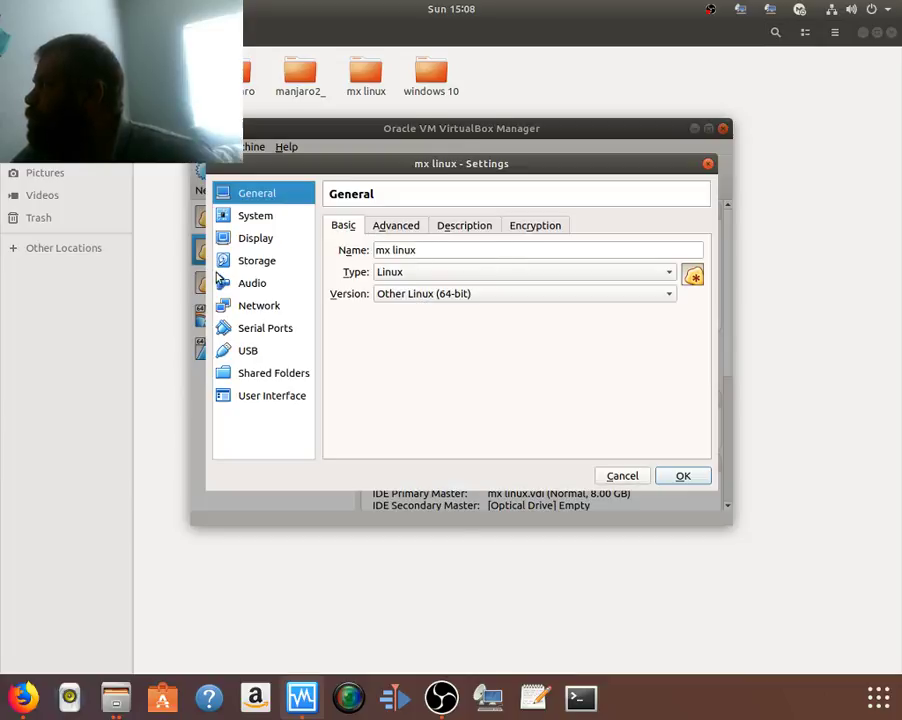
left_click(257, 262)
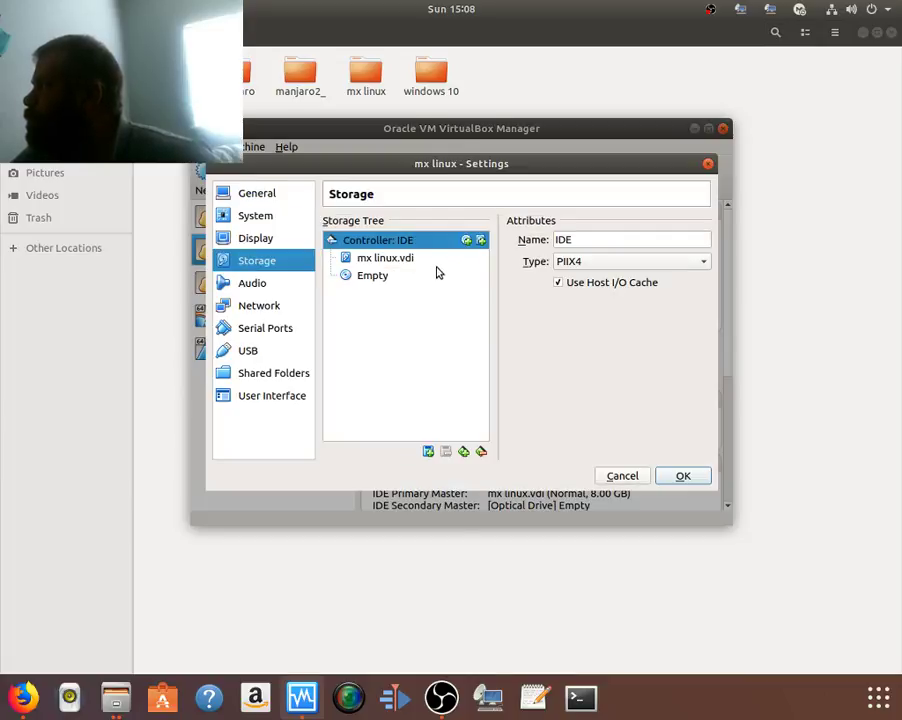
left_click(434, 262)
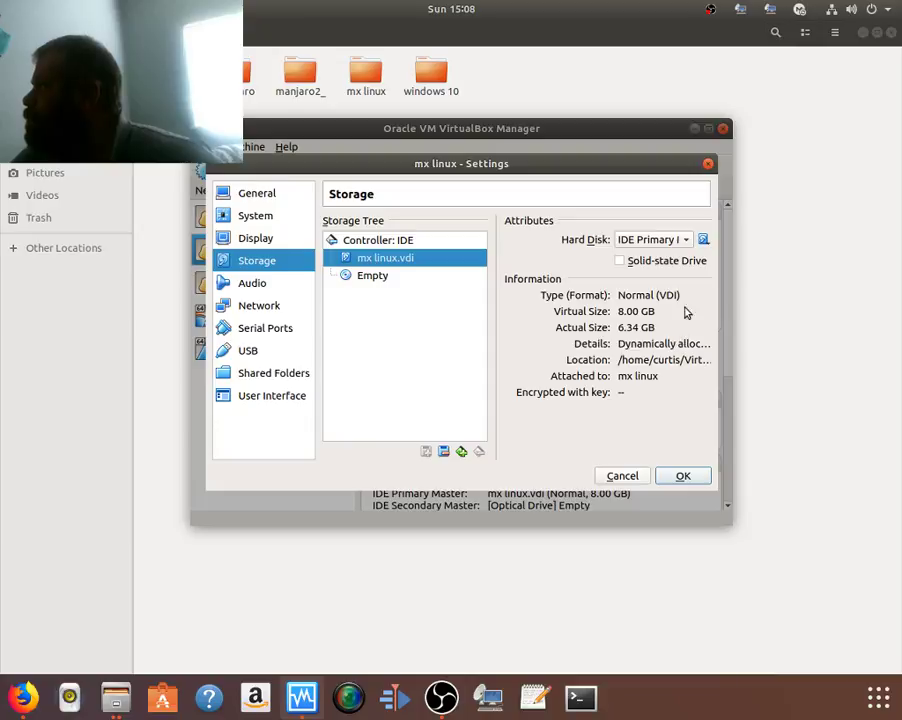
left_click(708, 164)
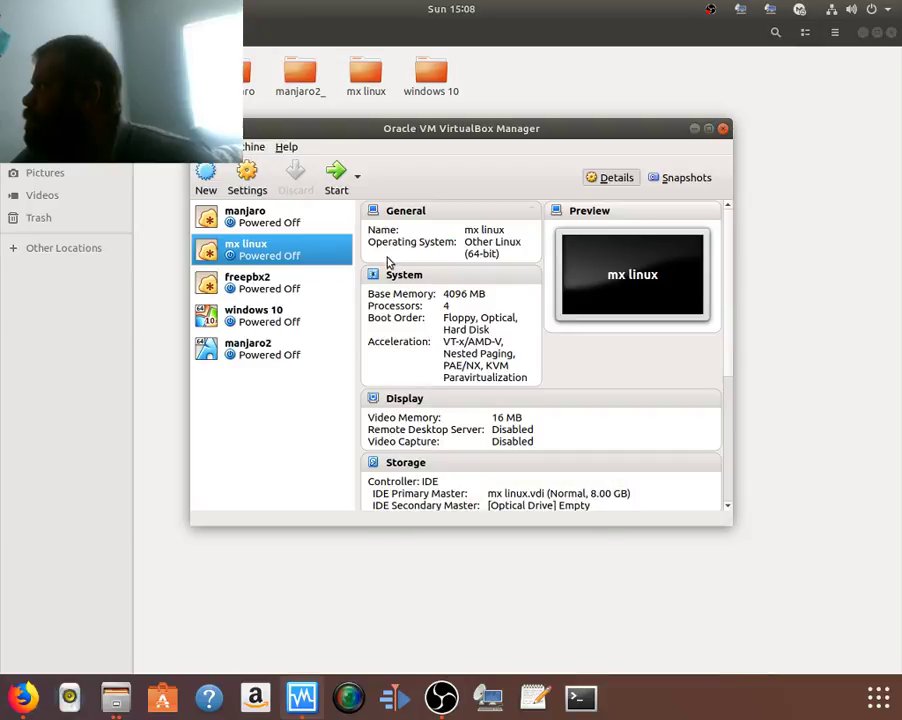
Step: Check the storage details of the freepbx2 machine's virtual disk, freepbx2.vdi, and close its settings
left_click(290, 287)
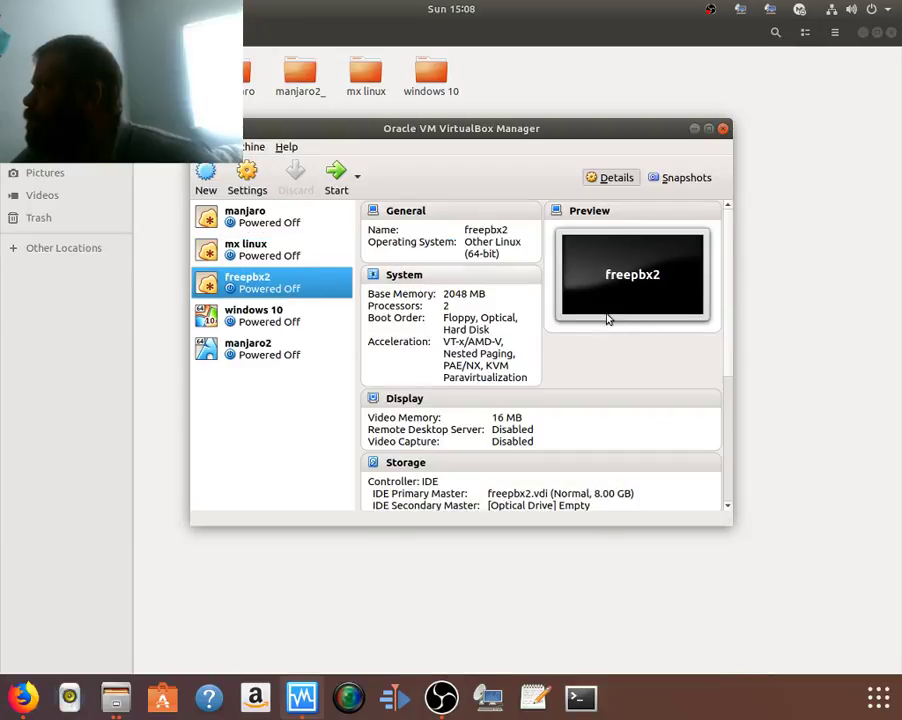
left_click(258, 188)
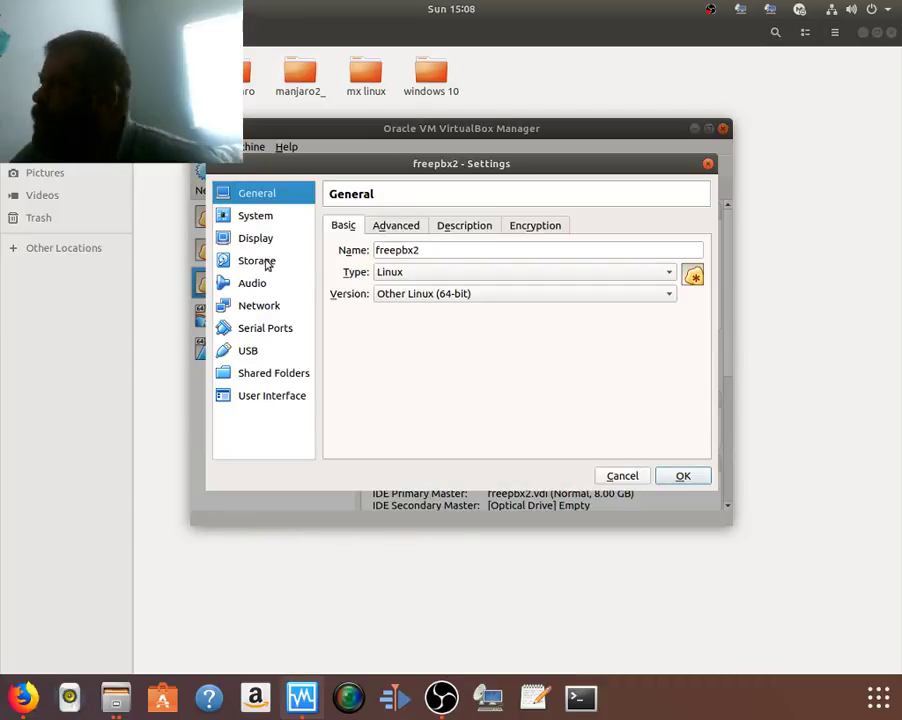
left_click(266, 261)
left_click(420, 260)
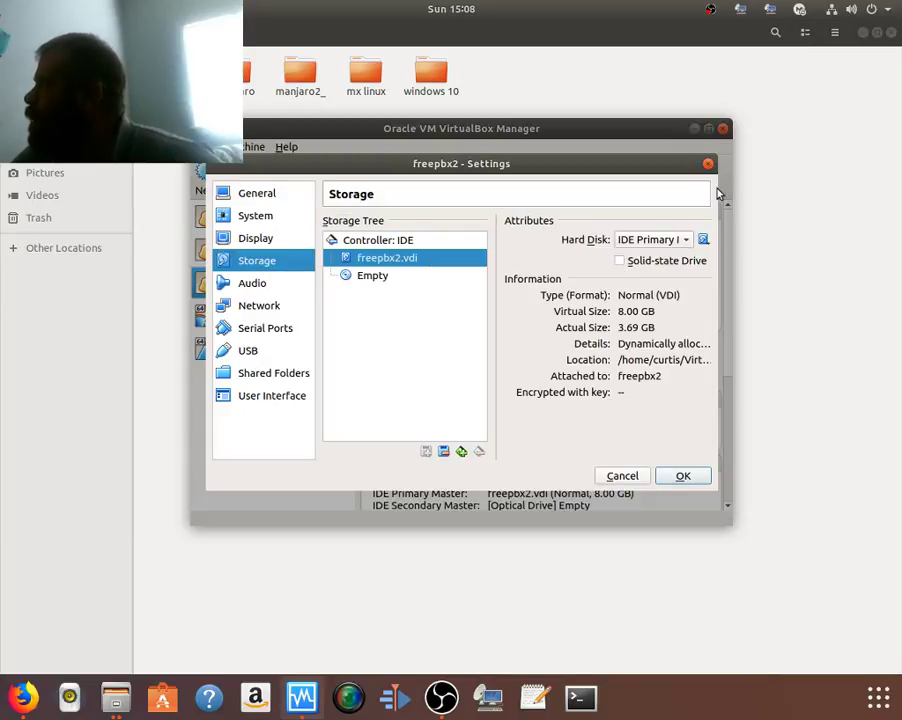
left_click(708, 165)
Step: Check the storage details of the windows 10 machine's virtual disk, windows 10.vdi, and leave its settings without saving
left_click(262, 328)
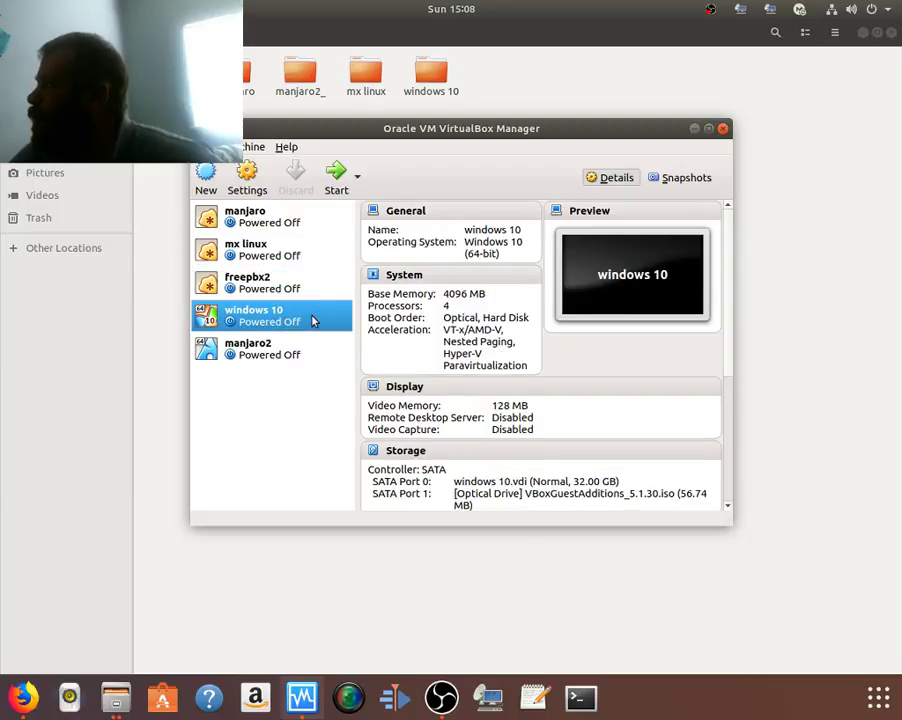
left_click(250, 183)
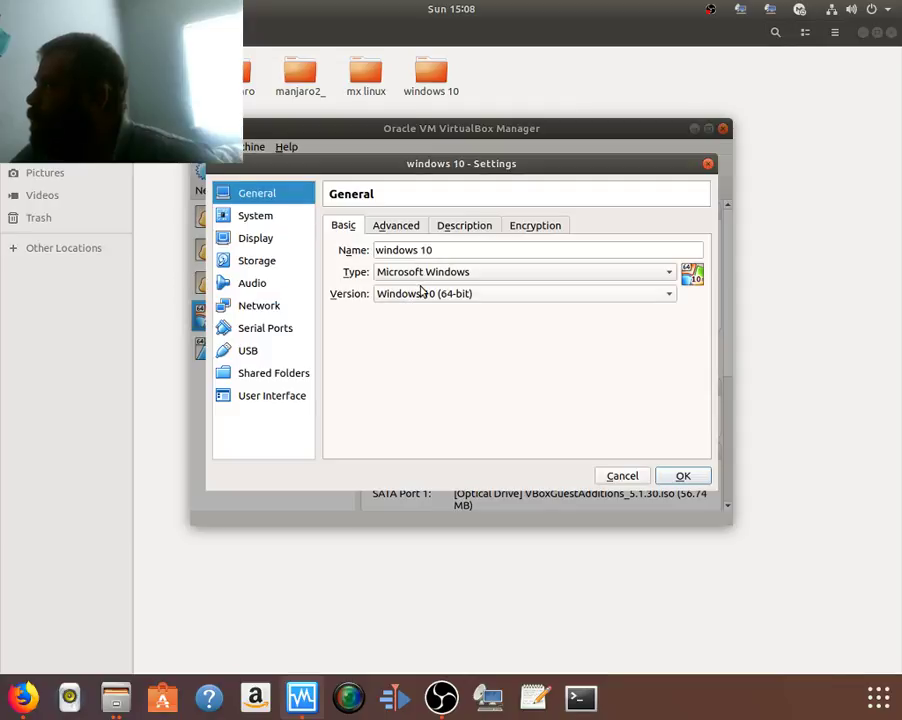
left_click(268, 262)
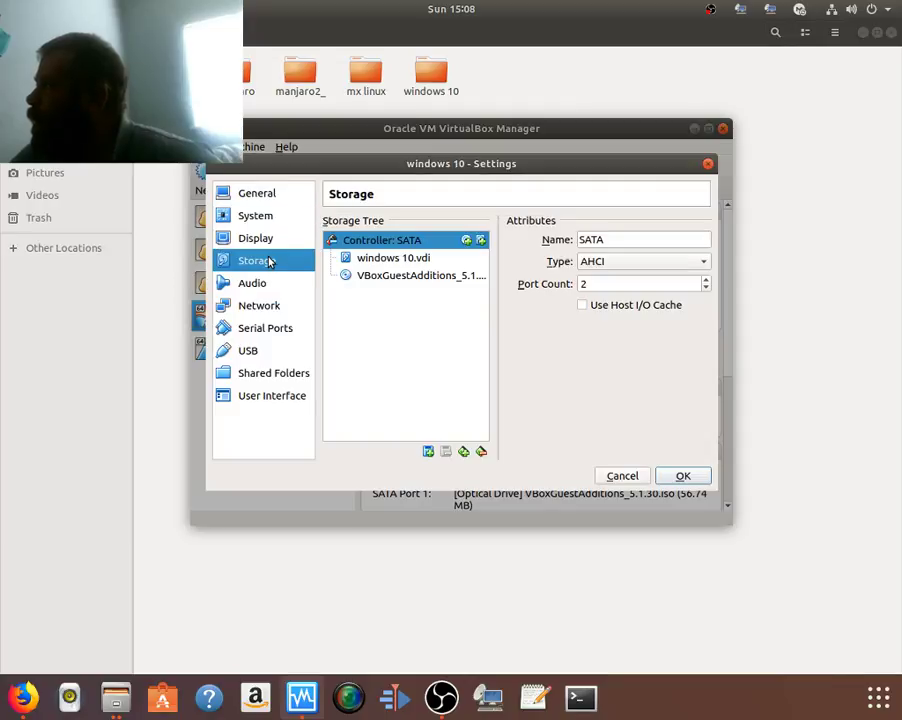
left_click(400, 260)
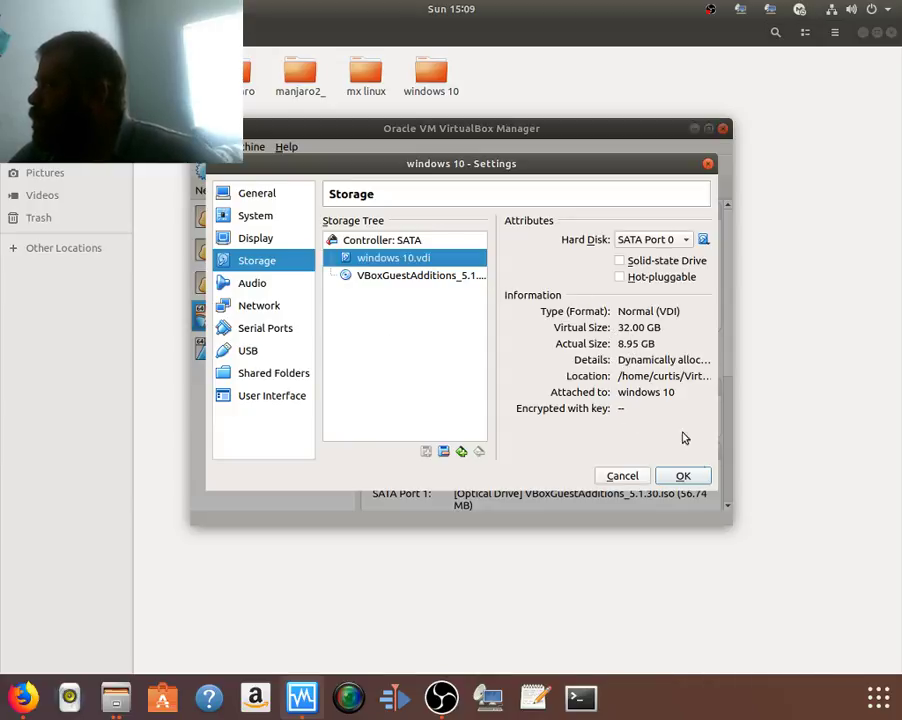
left_click(623, 476)
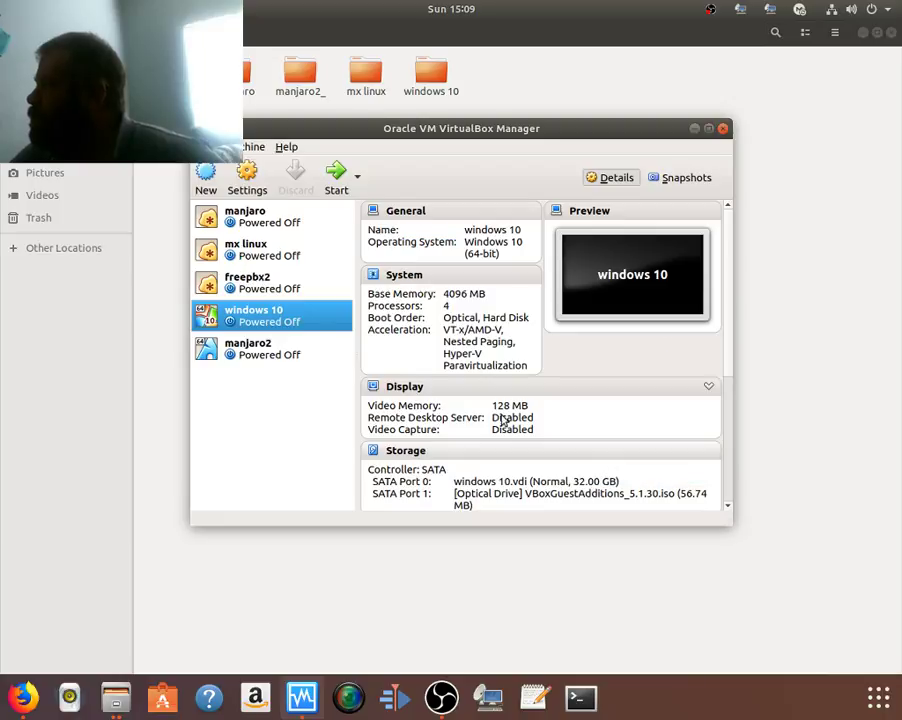
Step: Remove the windows 10 virtual machine and delete all of its files from disk
right_click(292, 318)
left_click(362, 360)
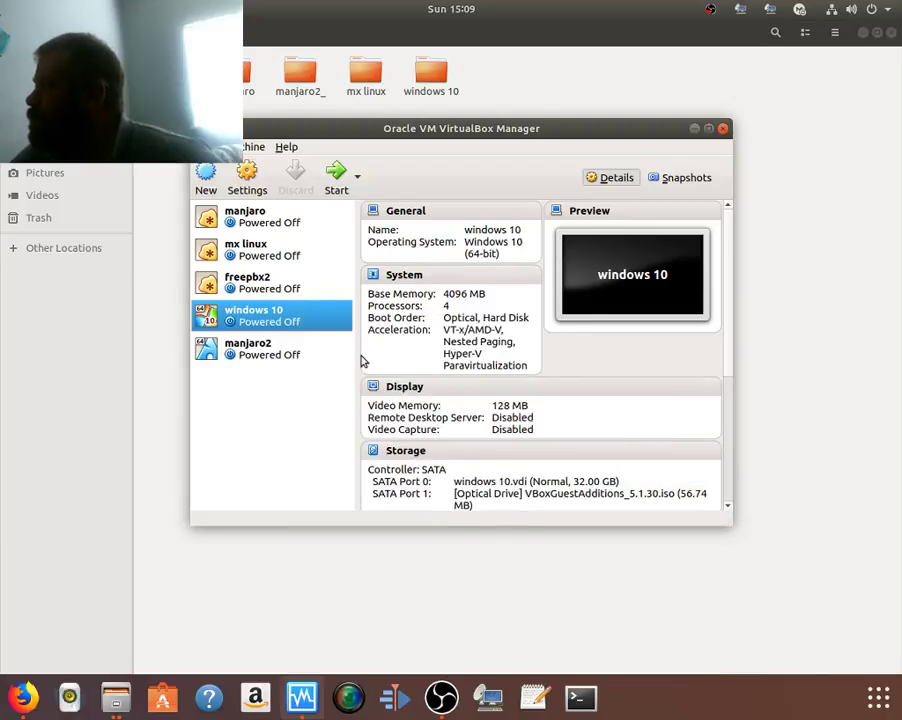
left_click(509, 394)
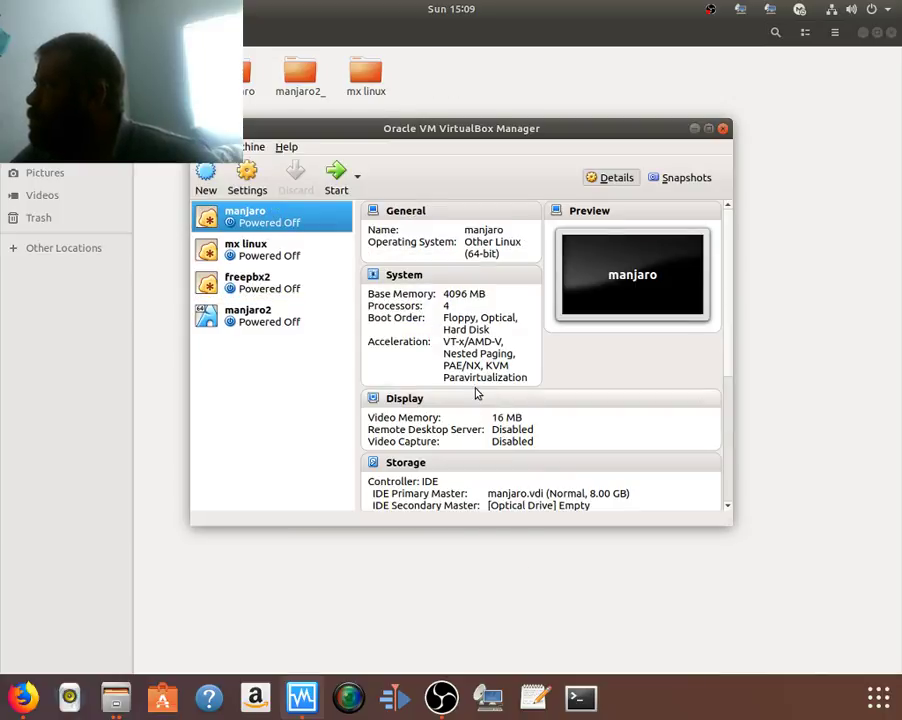
Step: Check the storage details of the manjaro2 machine's virtual disk, manjaro2_.vdi, and close its settings
left_click(310, 292)
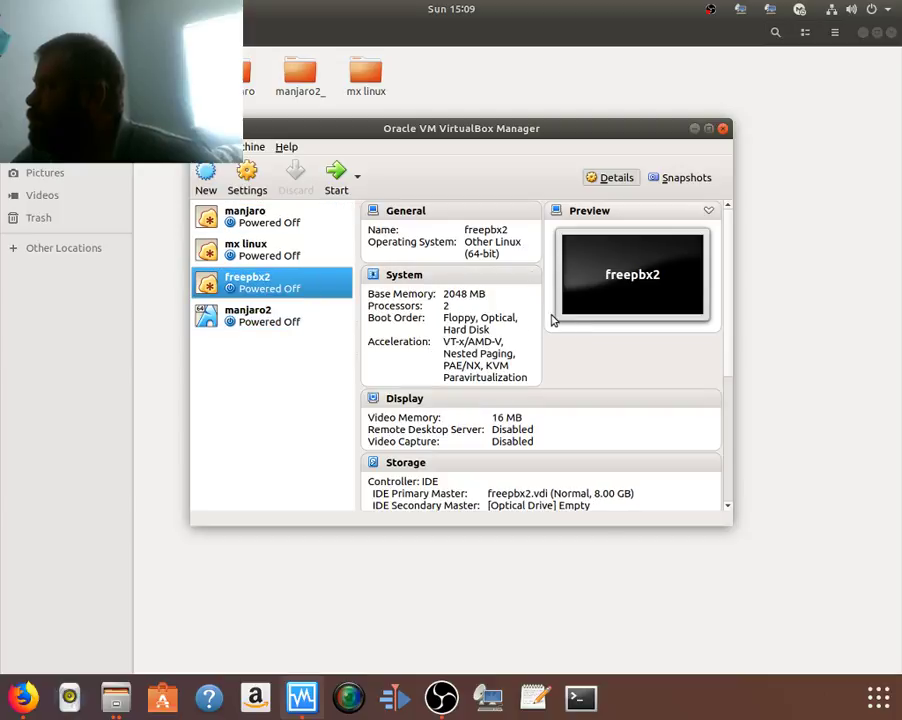
left_click(302, 328)
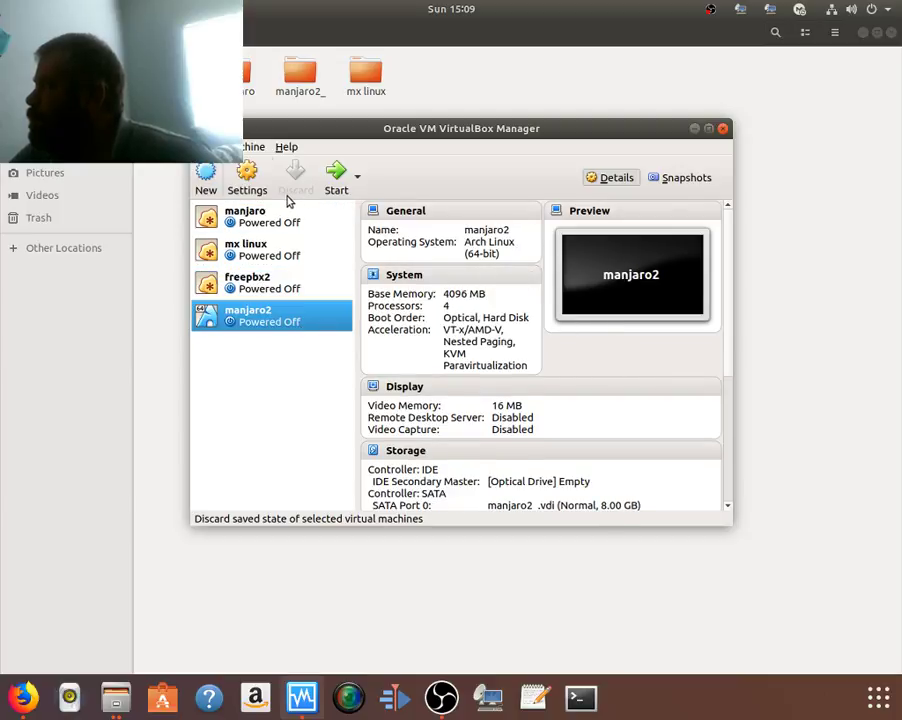
left_click(247, 184)
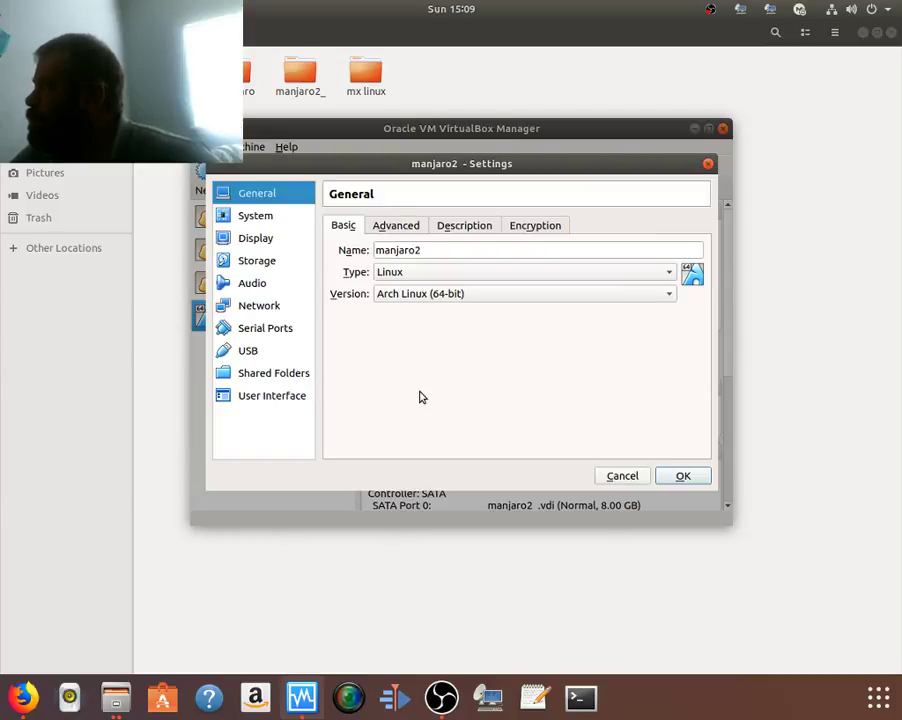
left_click(262, 262)
left_click(420, 262)
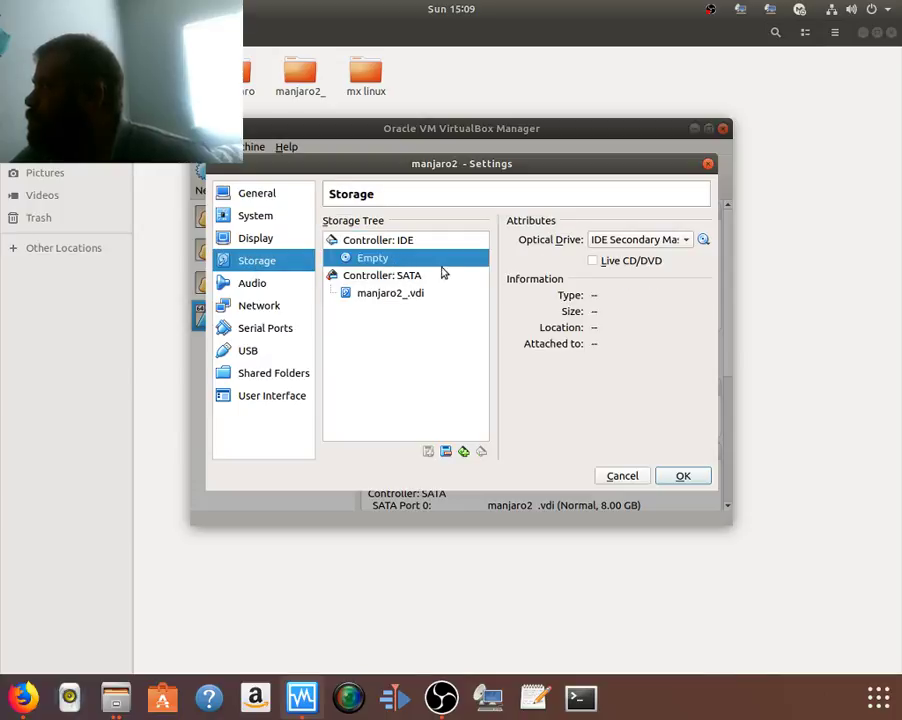
left_click(391, 295)
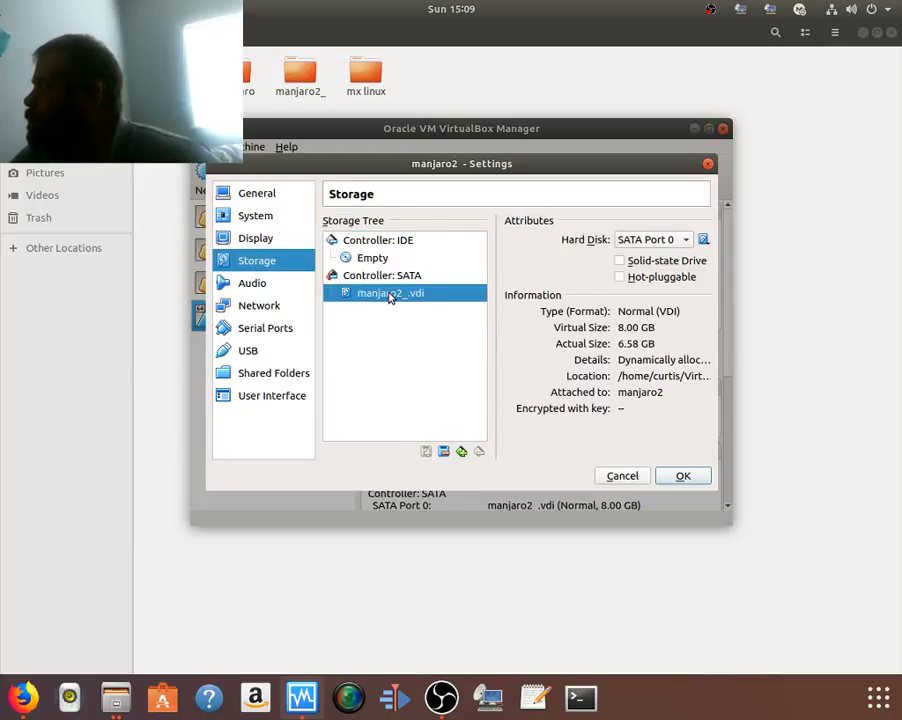
left_click(708, 163)
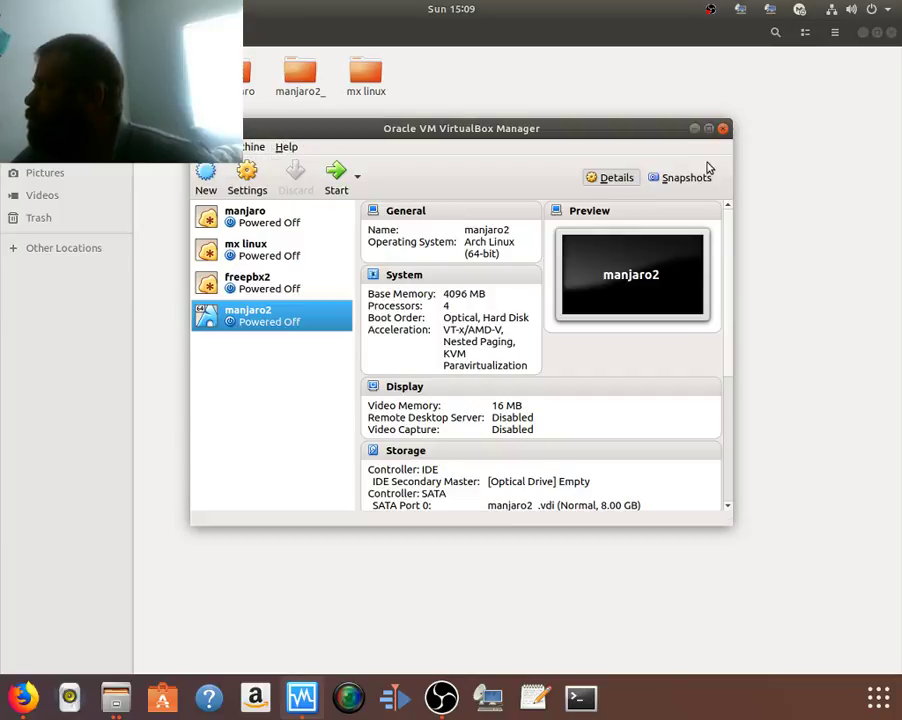
Step: Recheck the storage details of the freepbx2 machine's virtual disk, freepbx2.vdi, and close its settings
left_click(311, 277)
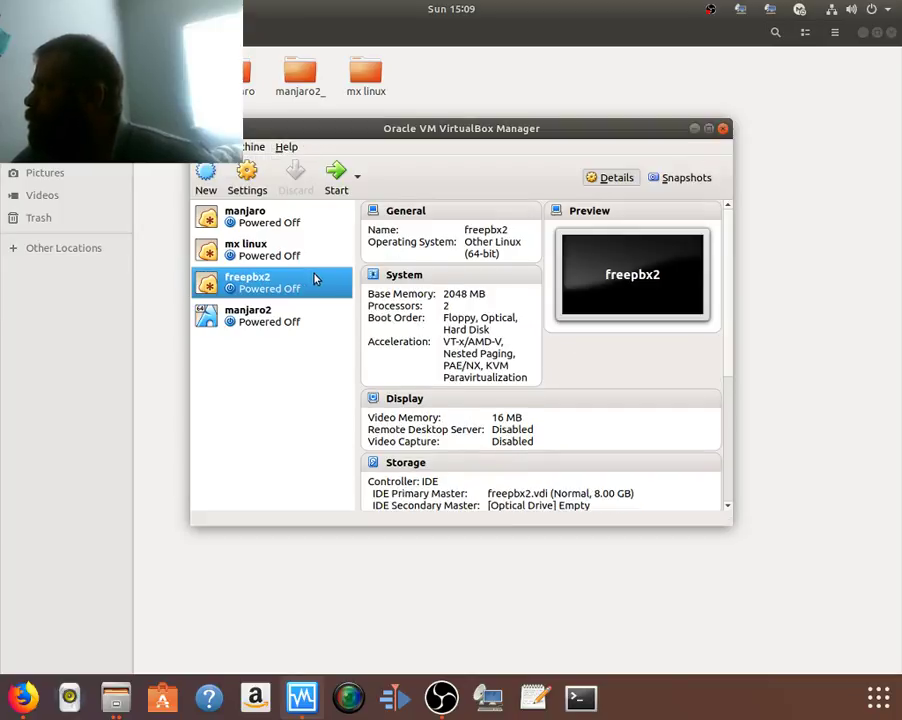
left_click(245, 182)
left_click(257, 262)
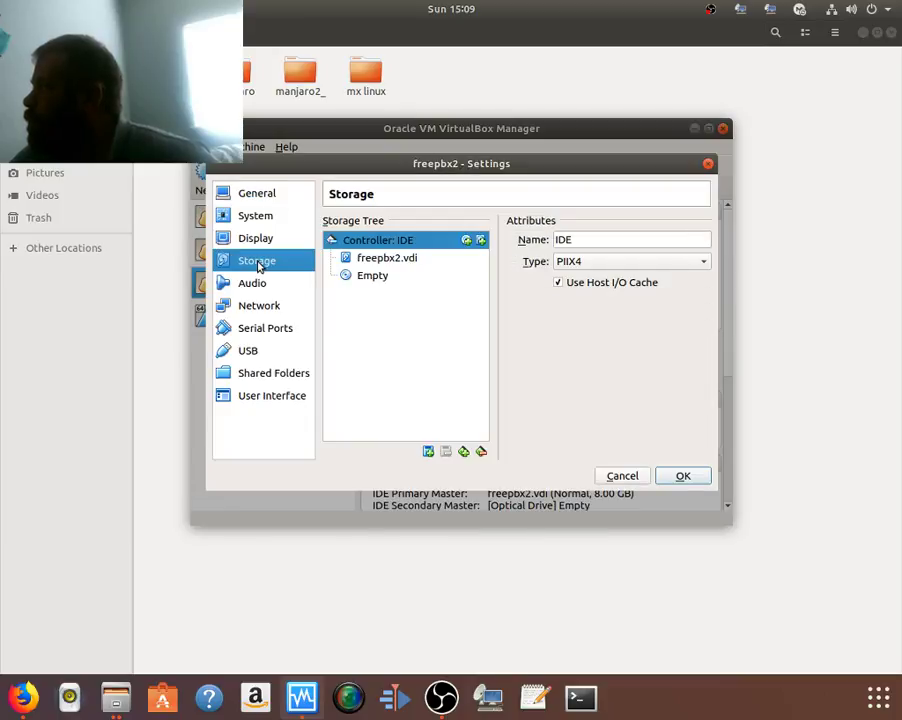
left_click(389, 259)
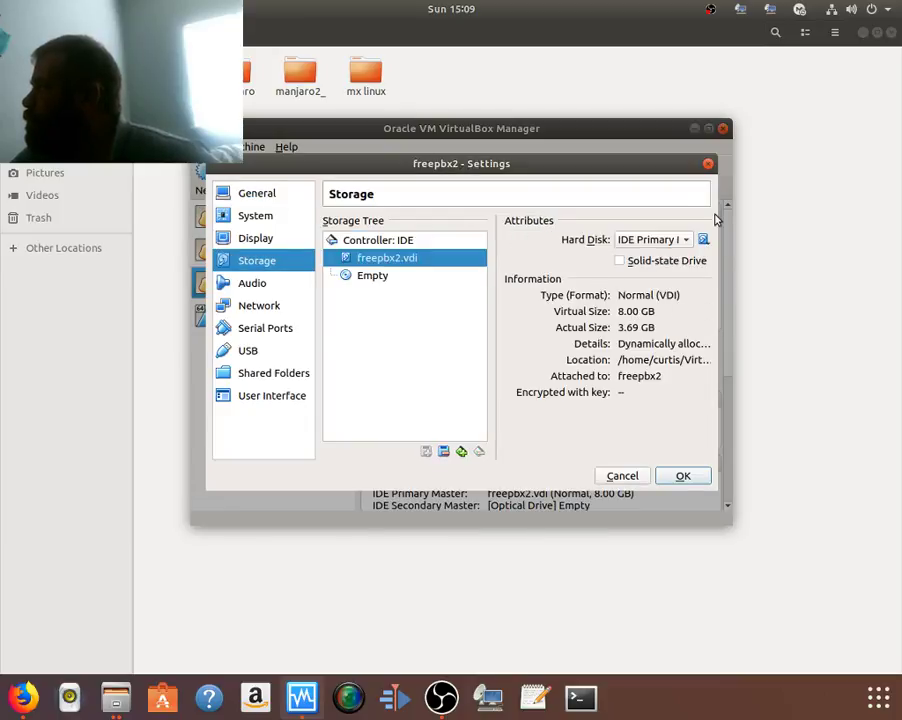
left_click(708, 163)
Step: Look through the mx linux machine's advanced general, system and storage settings, inspect mx linux.vdi, and close the settings
left_click(303, 243)
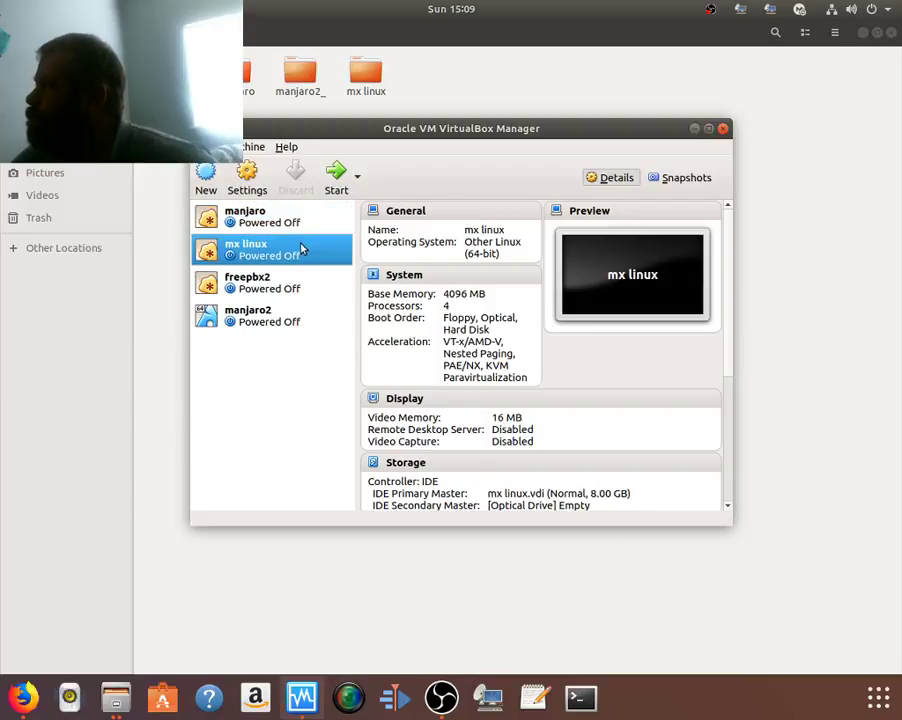
left_click(255, 181)
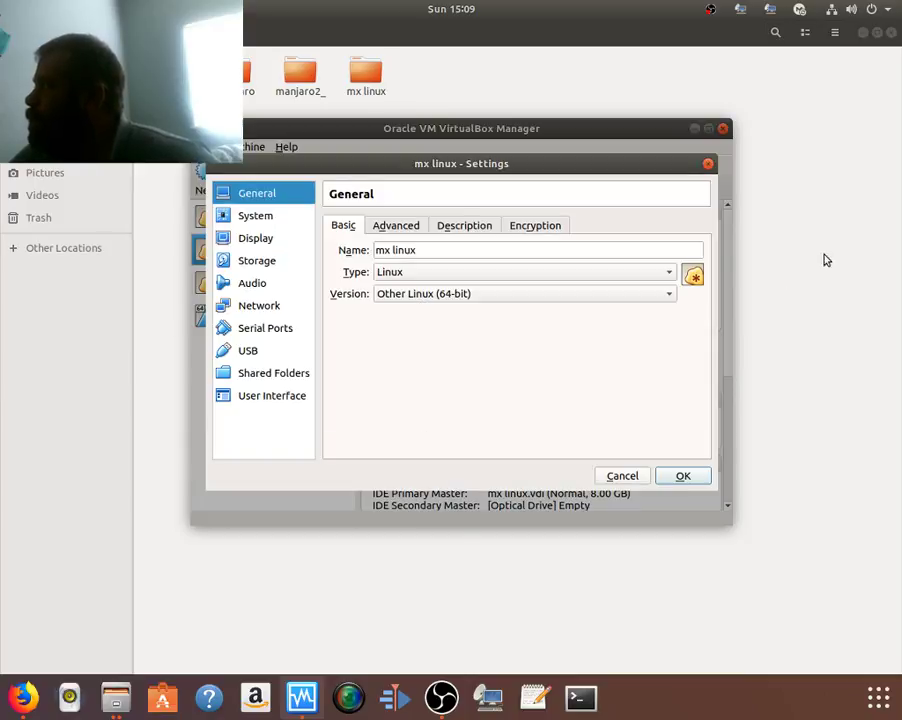
left_click(383, 226)
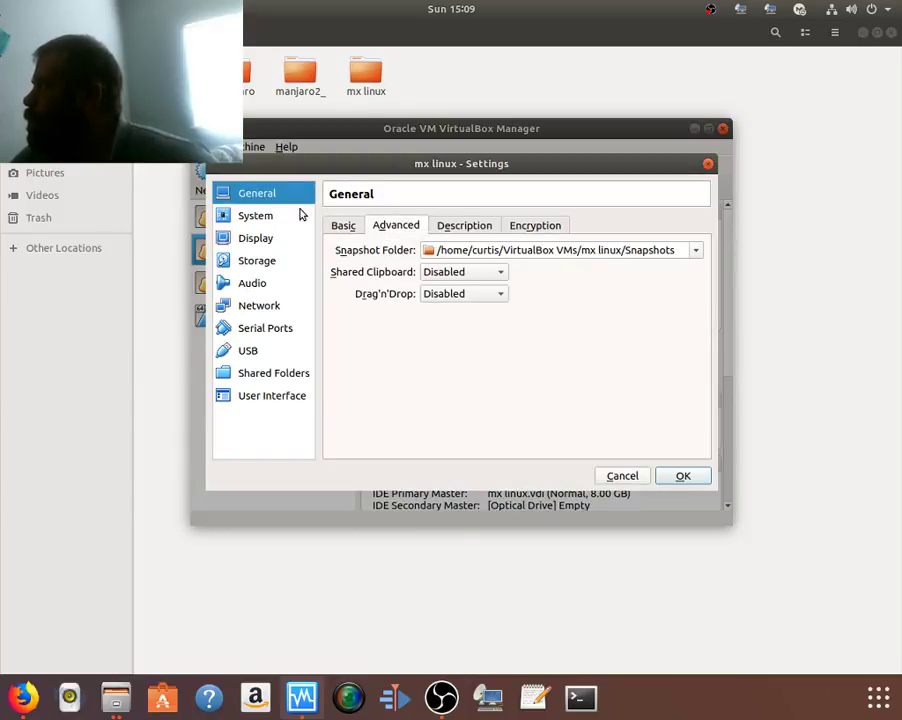
left_click(268, 215)
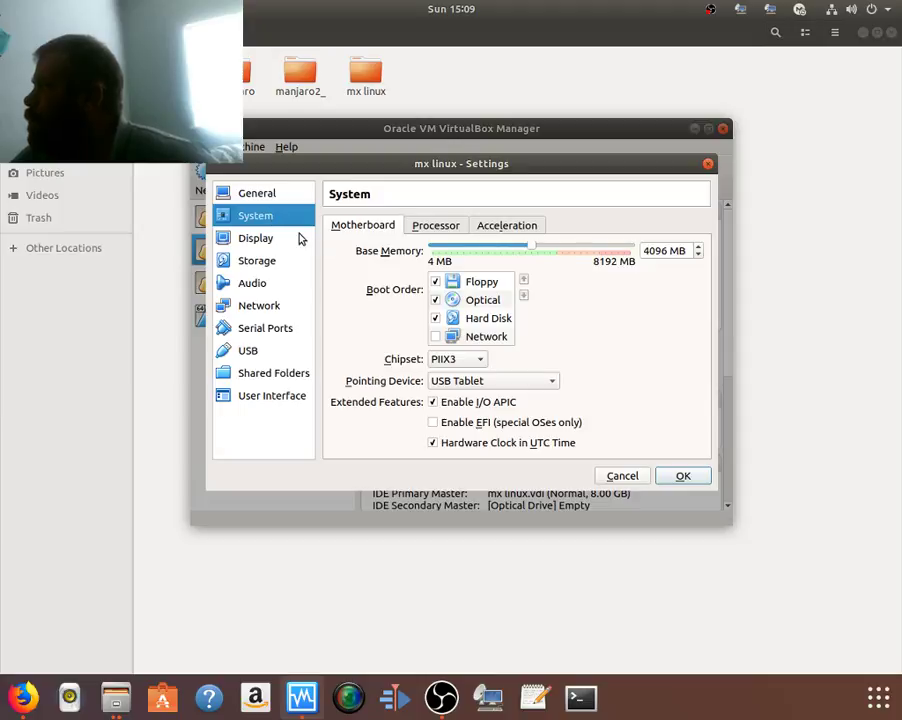
left_click(270, 282)
left_click(290, 262)
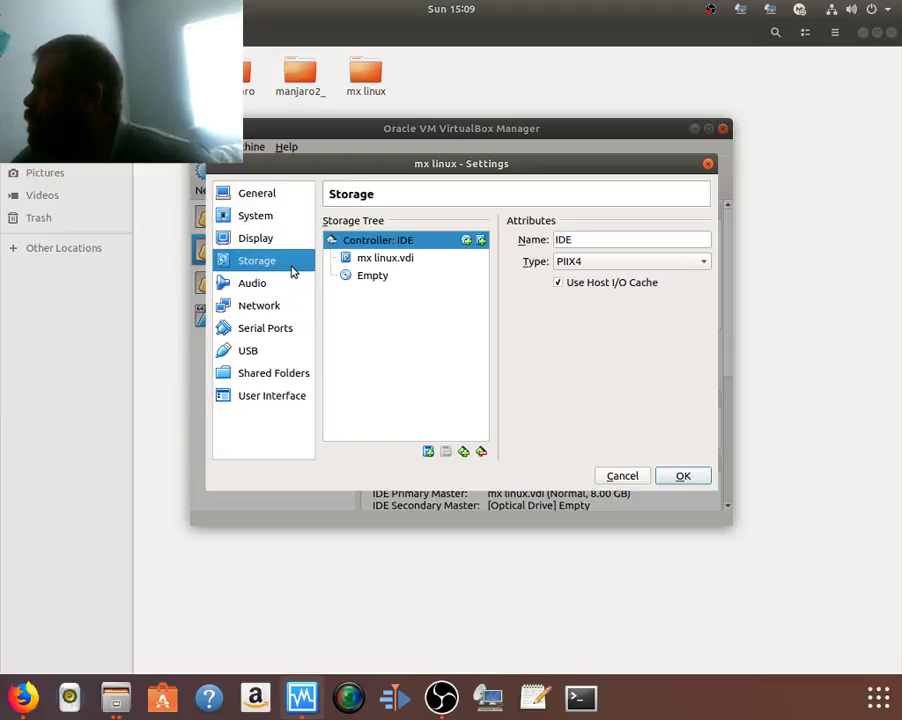
left_click(409, 259)
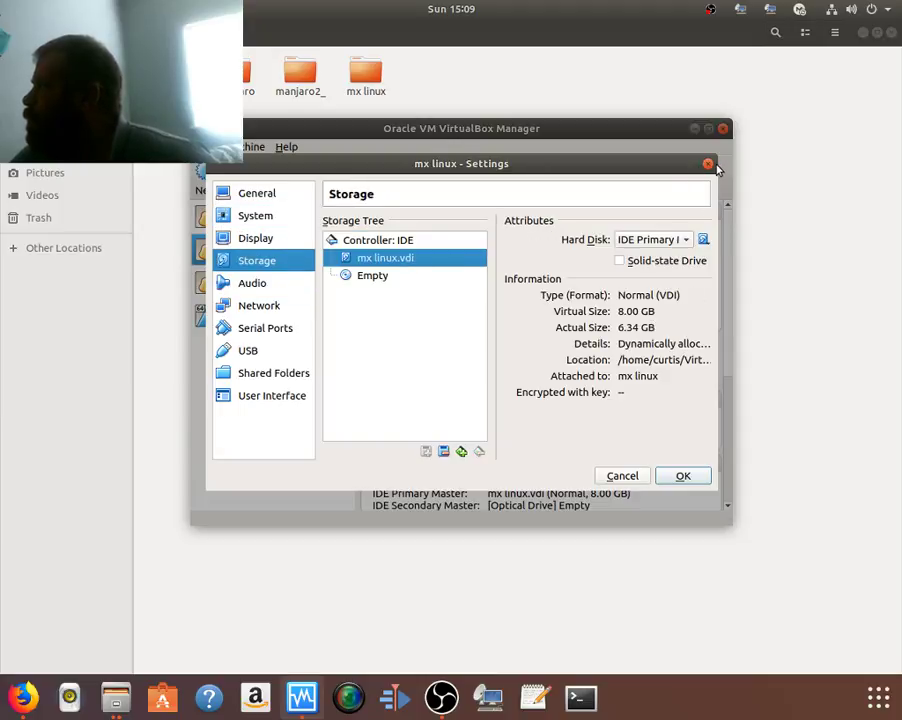
left_click(711, 167)
Step: Check the storage details of the manjaro machine's virtual disk, manjaro.vdi, and leave its settings without saving
left_click(293, 214)
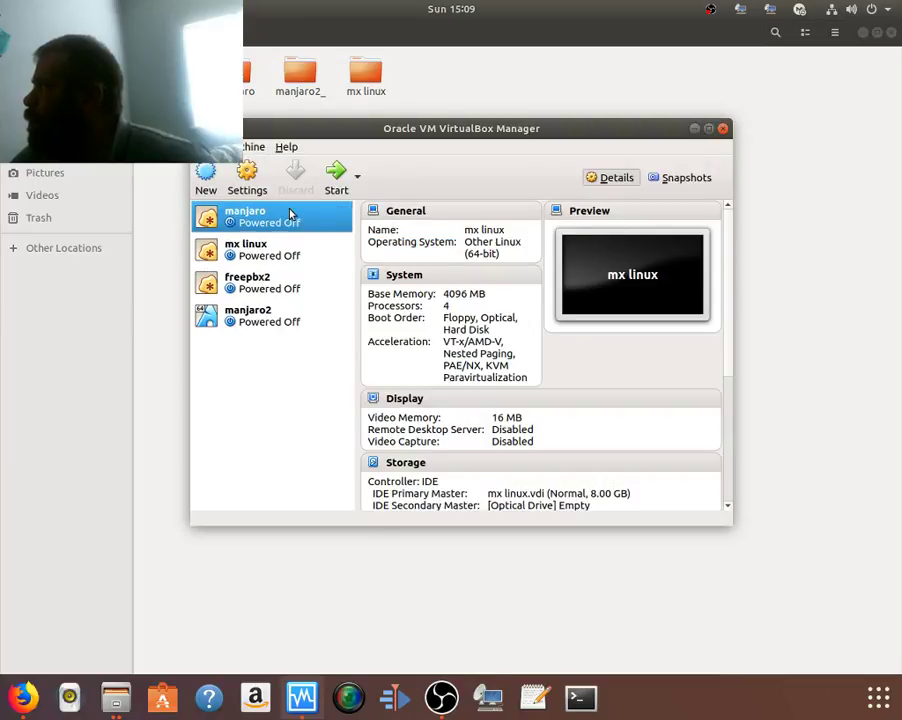
left_click(244, 172)
left_click(388, 228)
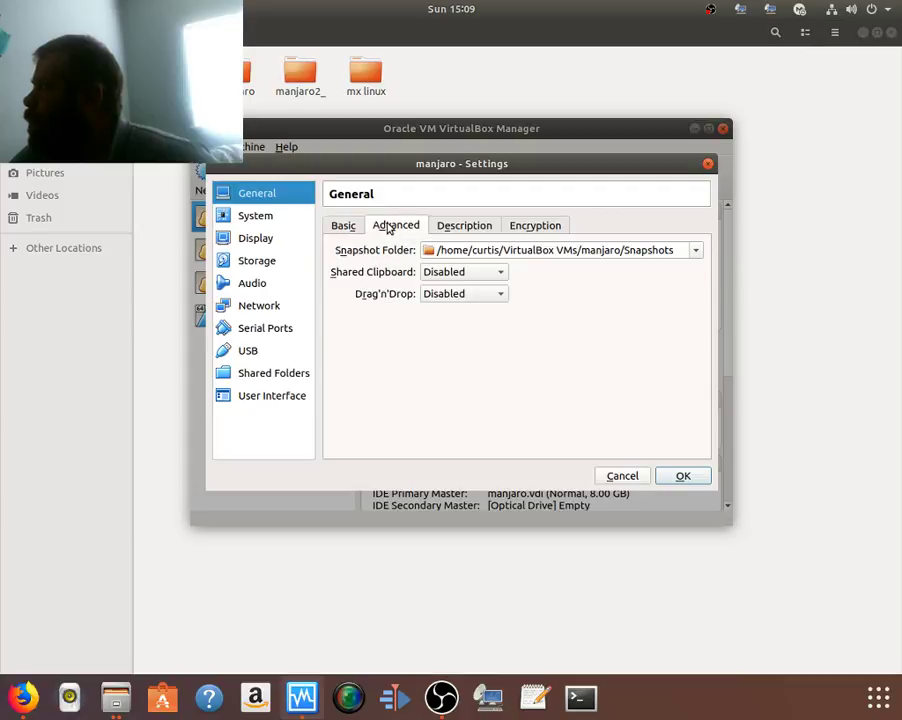
left_click(245, 262)
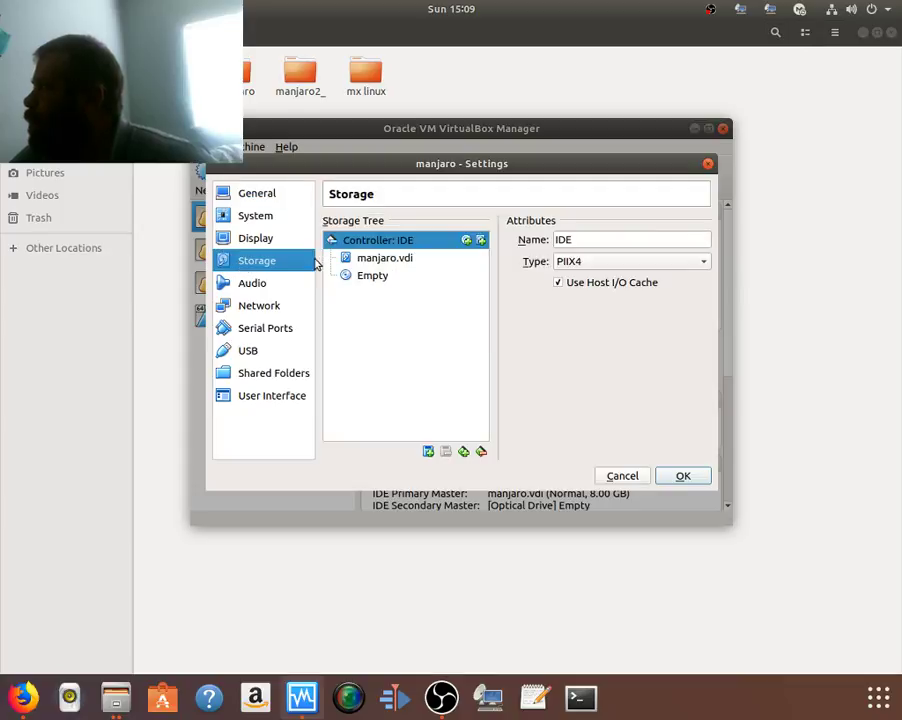
left_click(378, 260)
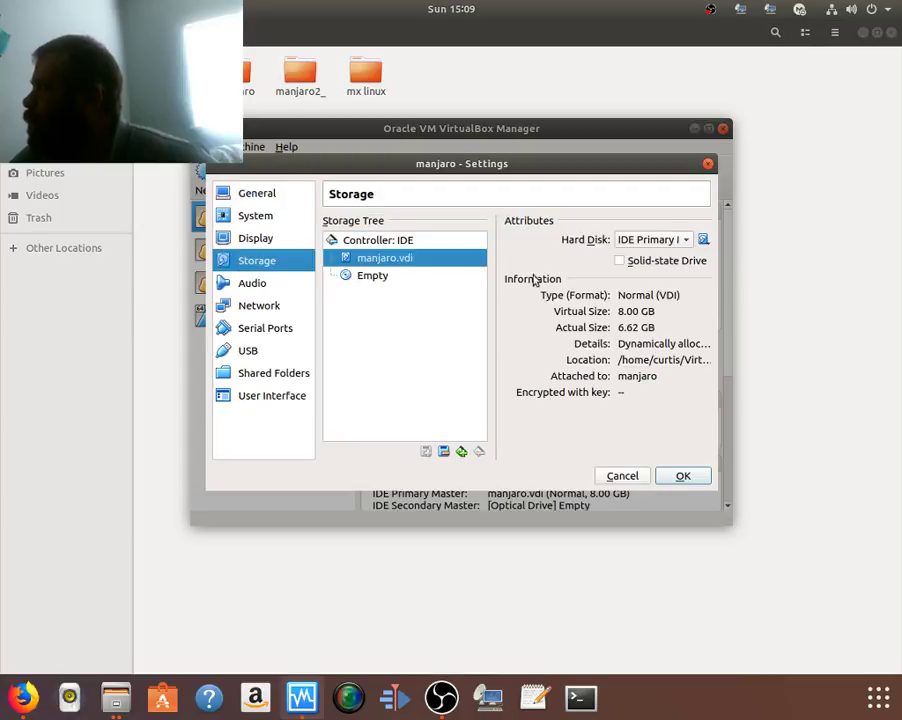
left_click(626, 479)
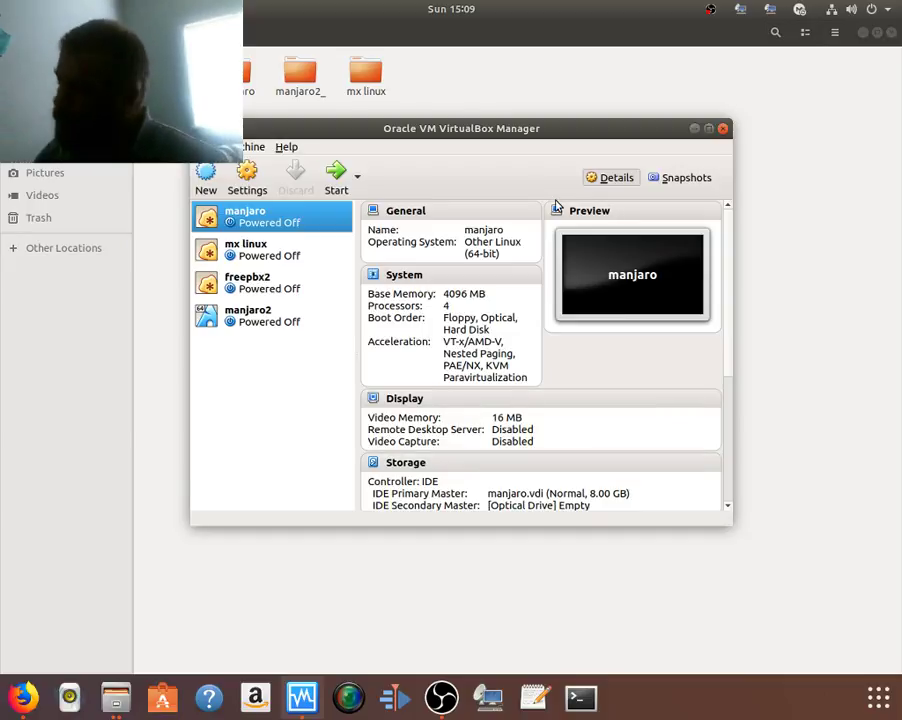
Step: Check the host hard disk's size and free space in Disks, and close both Disks and the file manager window
left_click(885, 689)
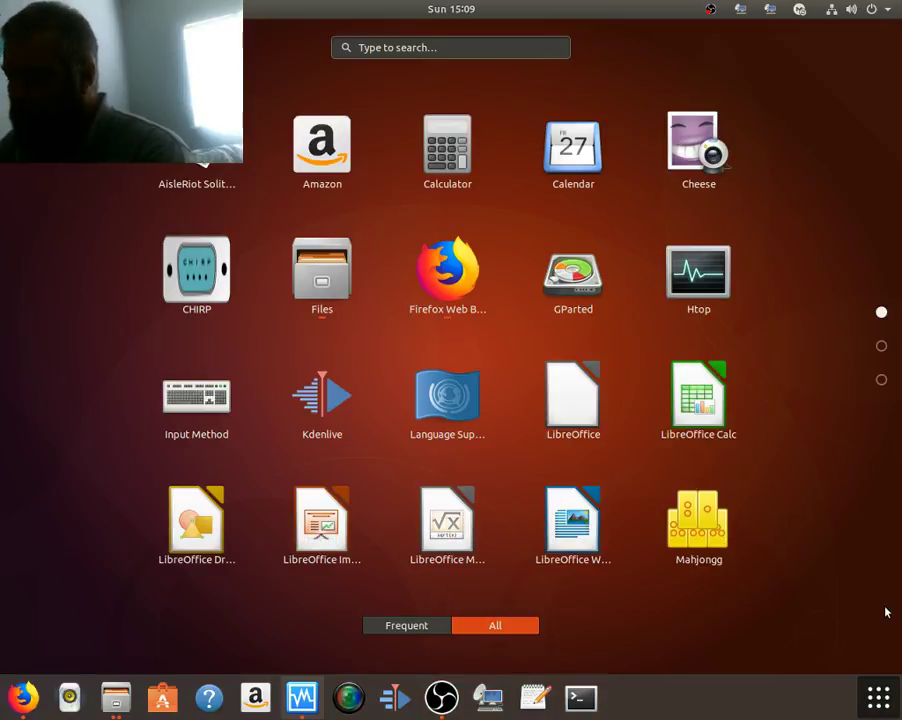
type("disk")
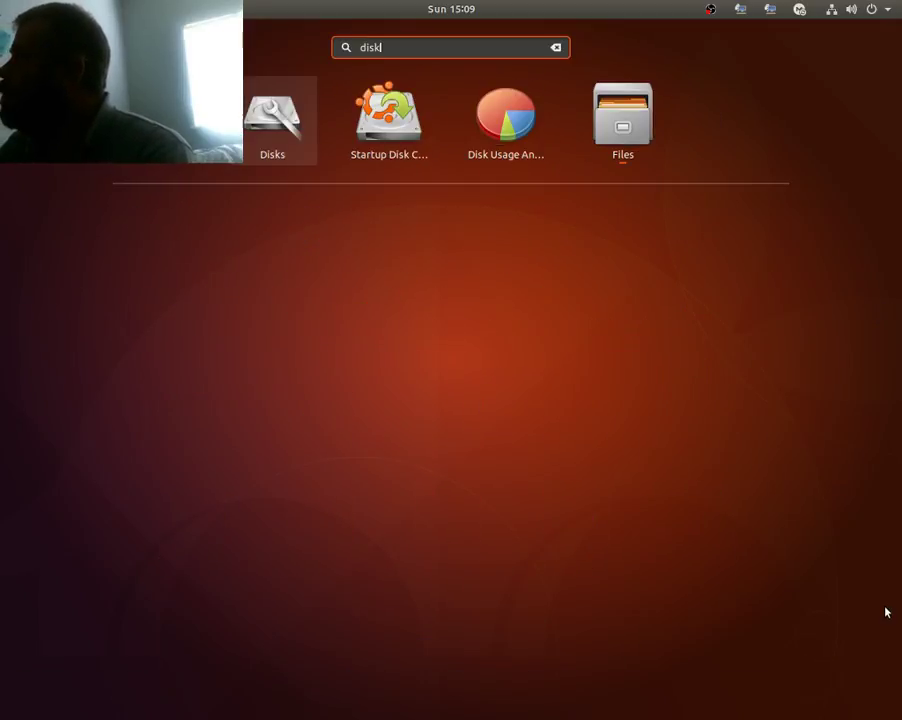
left_click(266, 120)
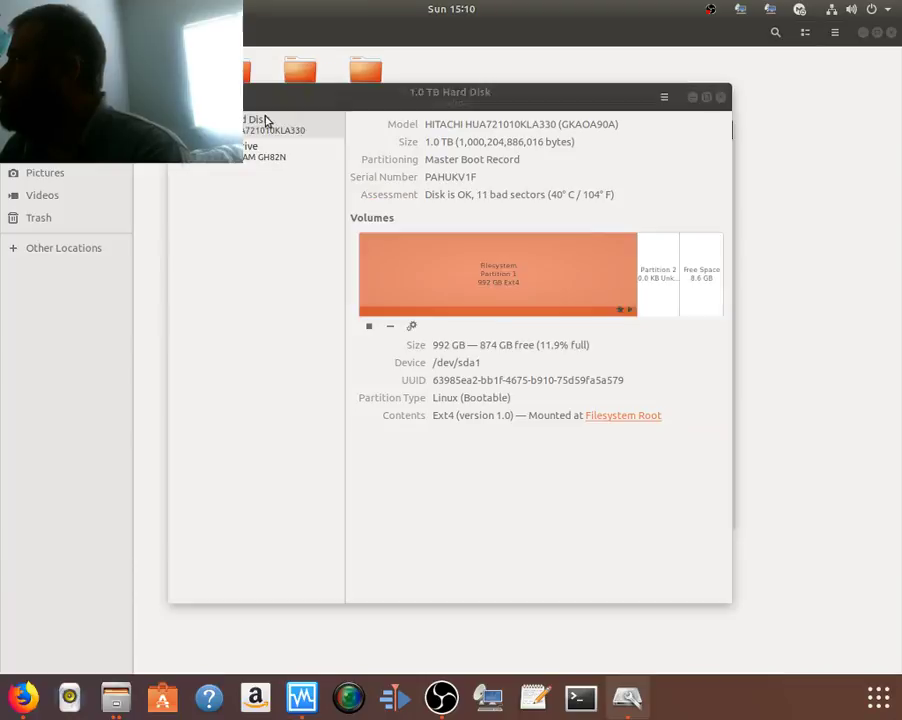
left_click(722, 97)
left_click(893, 32)
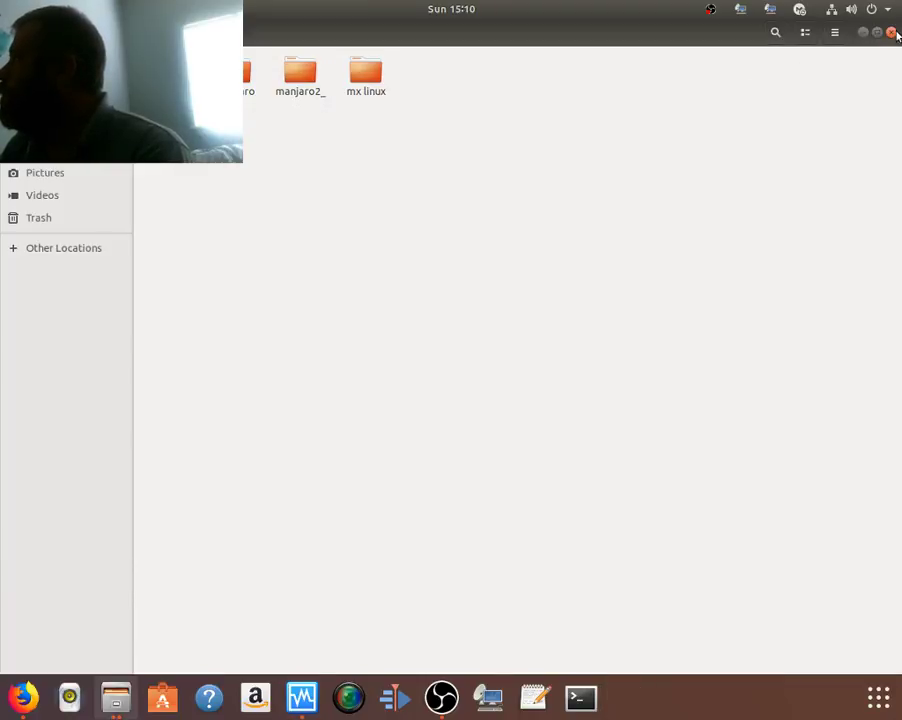
left_click(800, 10)
left_click(800, 10)
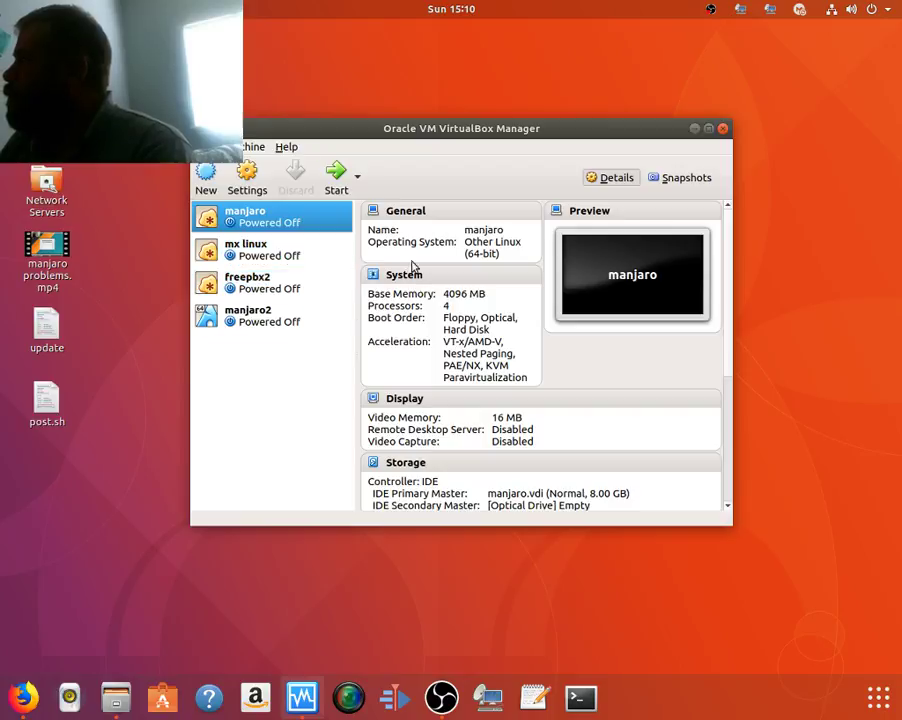
Step: Search the installed applications for "st" and "dis", clearing each search term
left_click(878, 697)
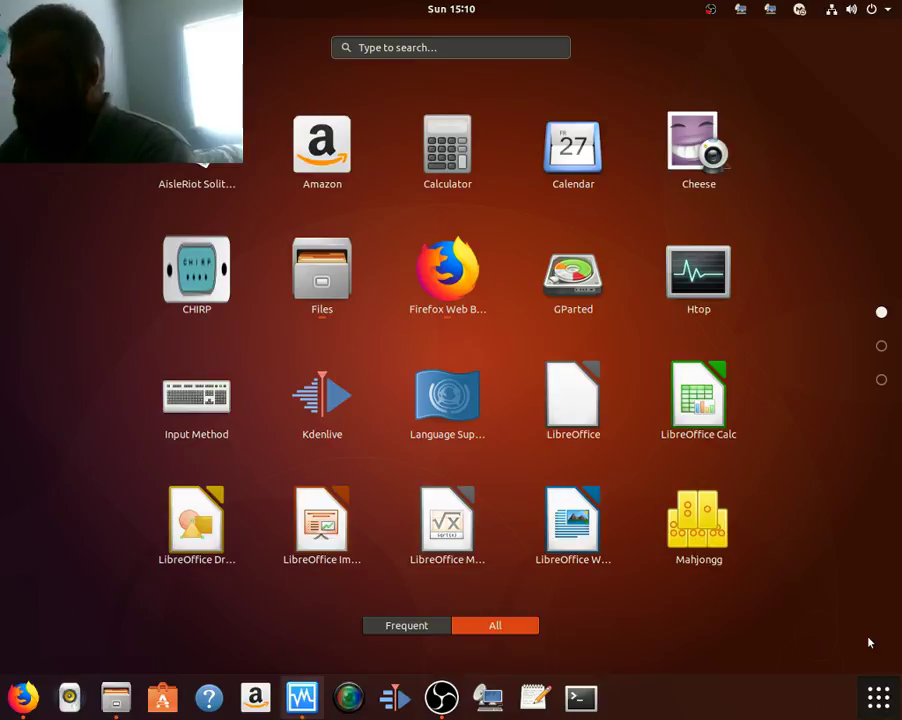
type("st")
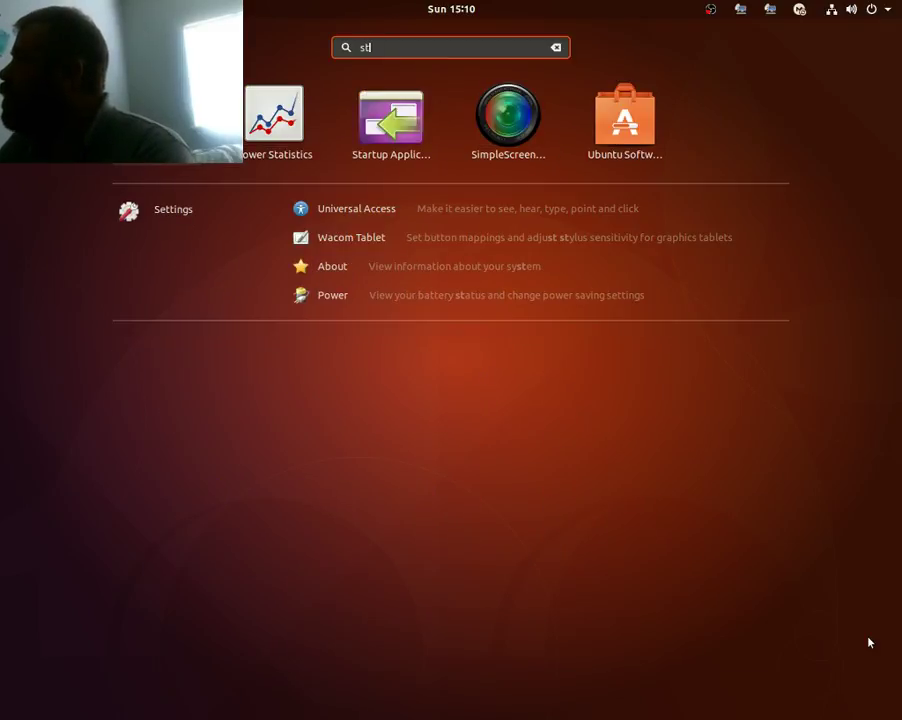
type("==")
key("BackSpace")
key("BackSpace")
key("BackSpace")
key("BackSpace")
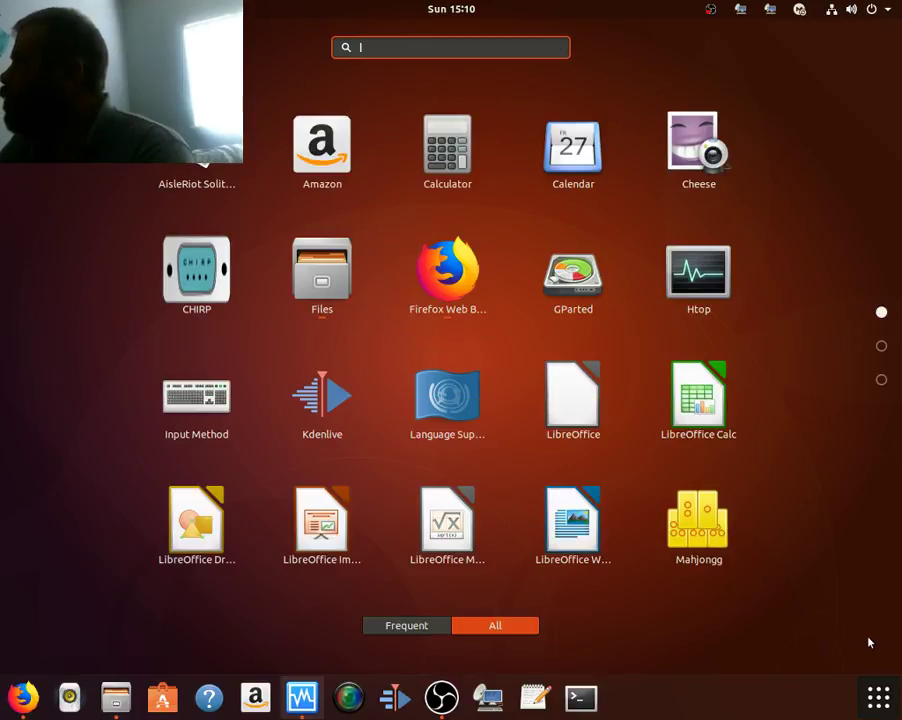
type("dis")
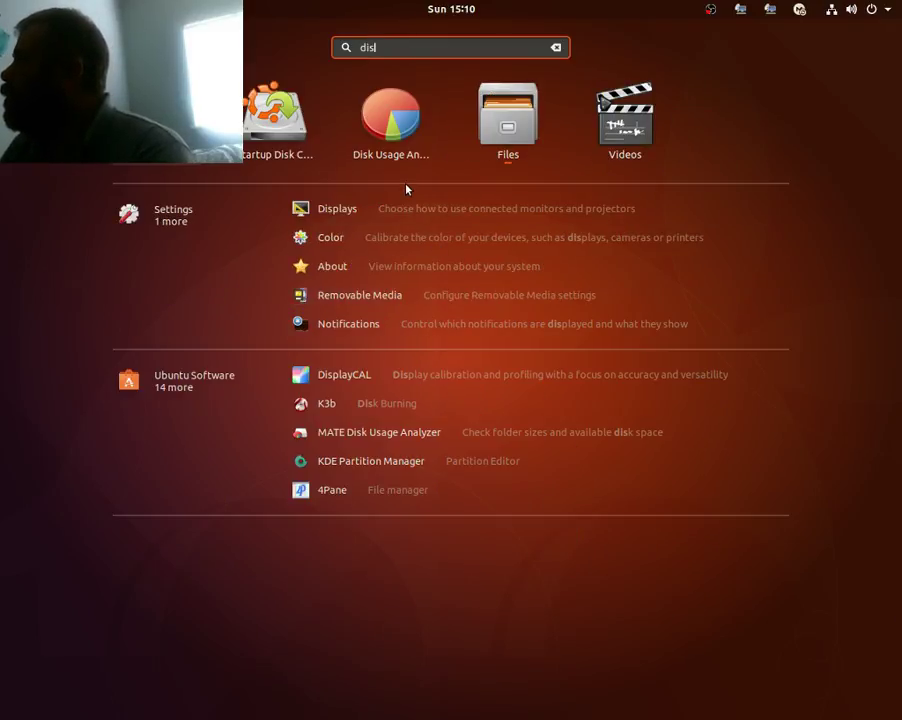
key("BackSpace")
key("BackSpace")
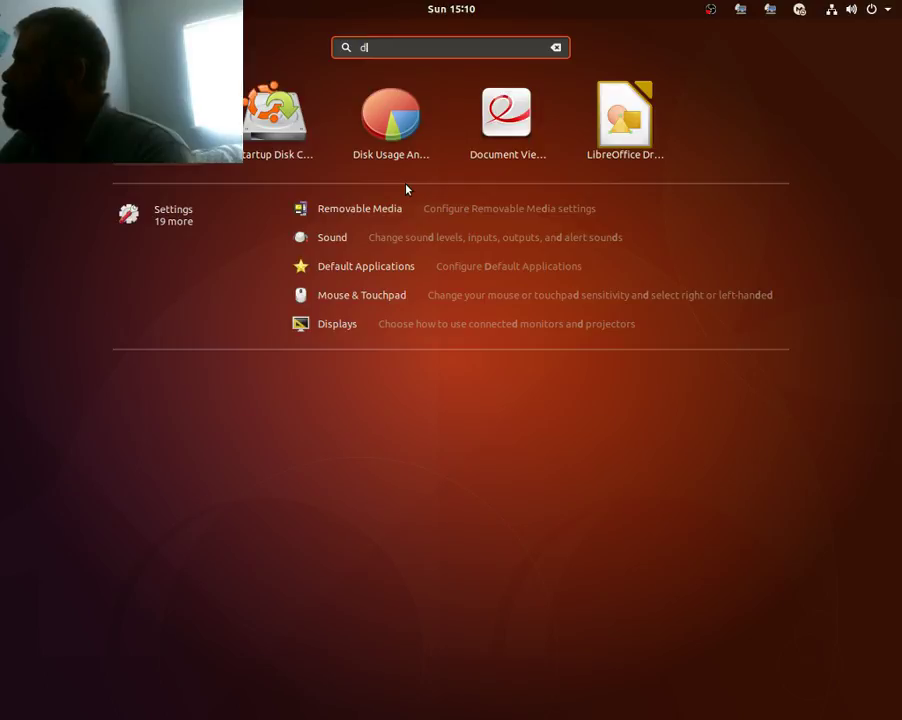
key("BackSpace")
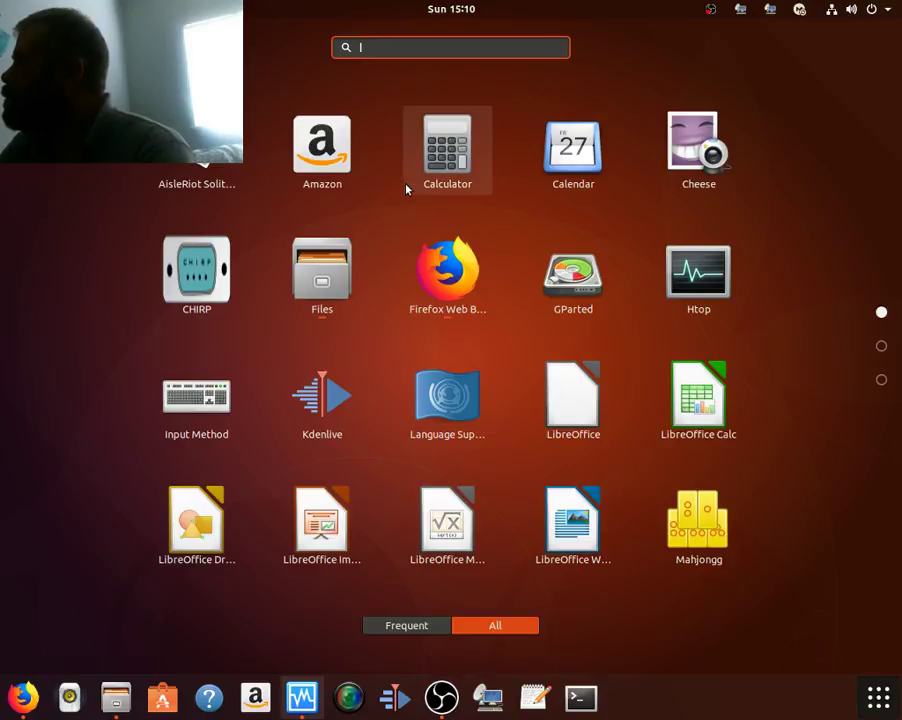
Step: Find Disk Usage Analyzer among the installed applications with the search term "di", open it and scan the host computer's disk
scroll(467, 201, "down", 2)
scroll(465, 204, "up", 1)
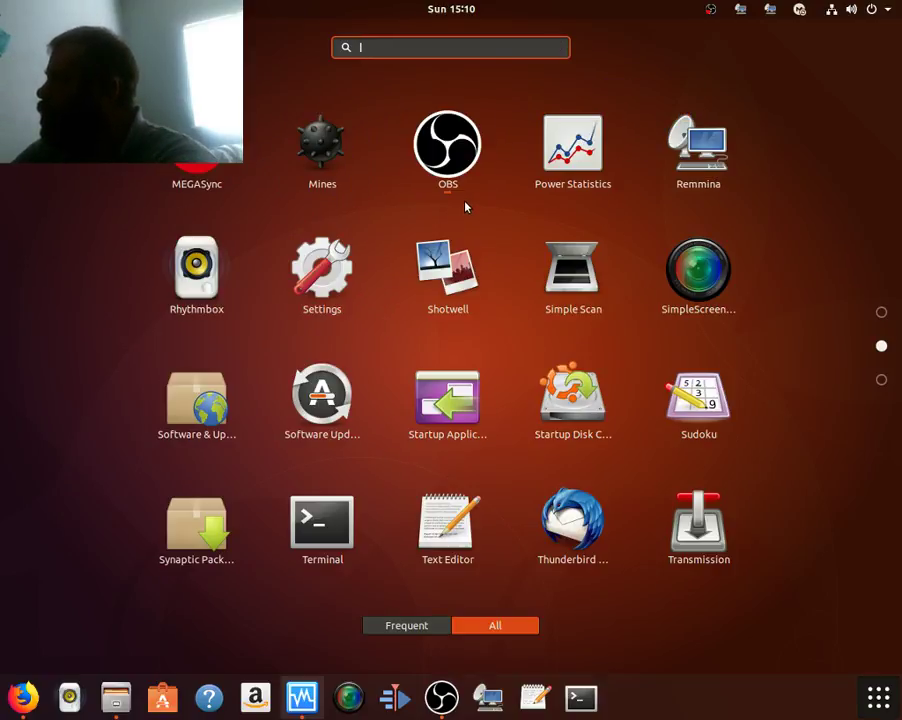
scroll(466, 206, "down", 1)
left_click(342, 186)
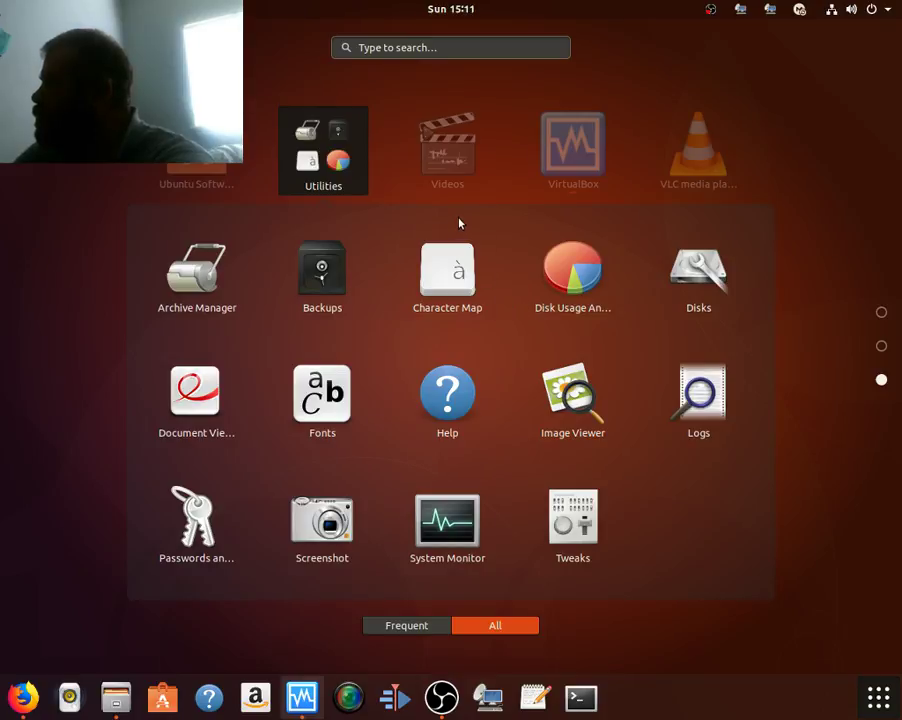
left_click(417, 52)
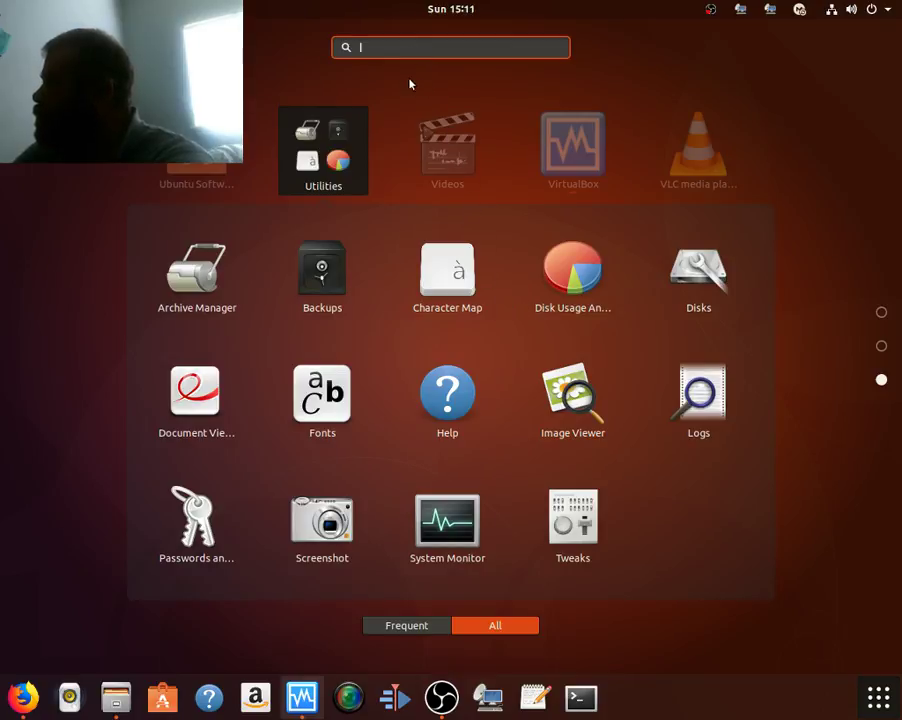
type("di")
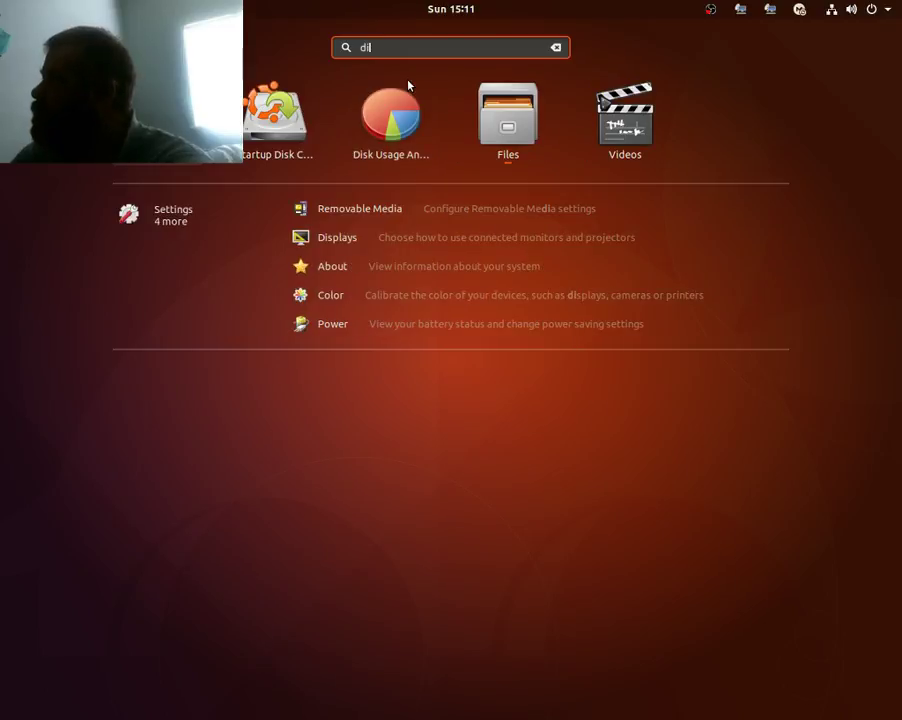
left_click(385, 133)
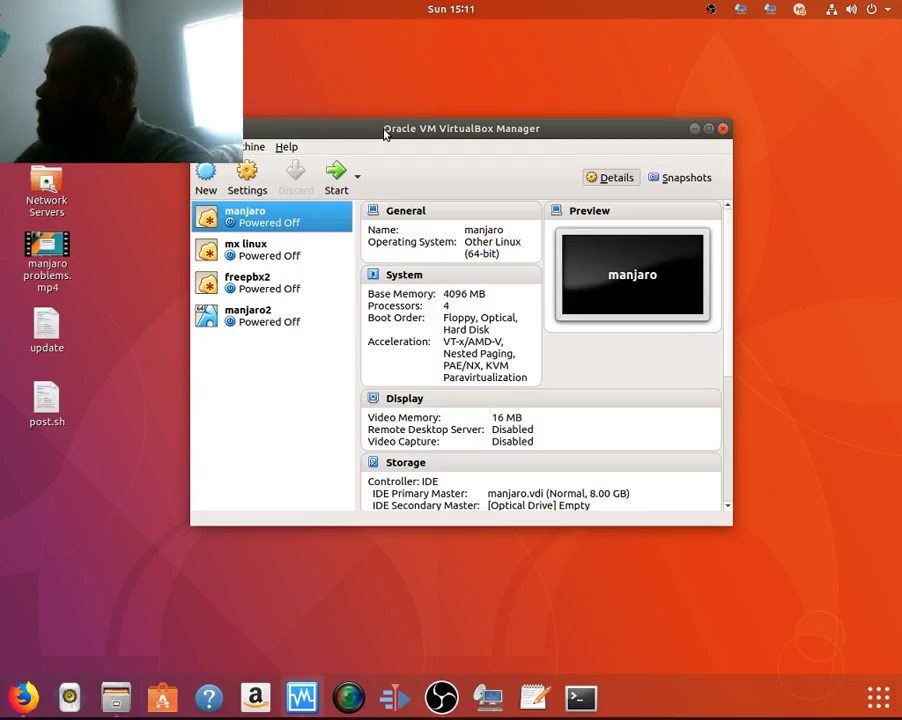
left_click(274, 182)
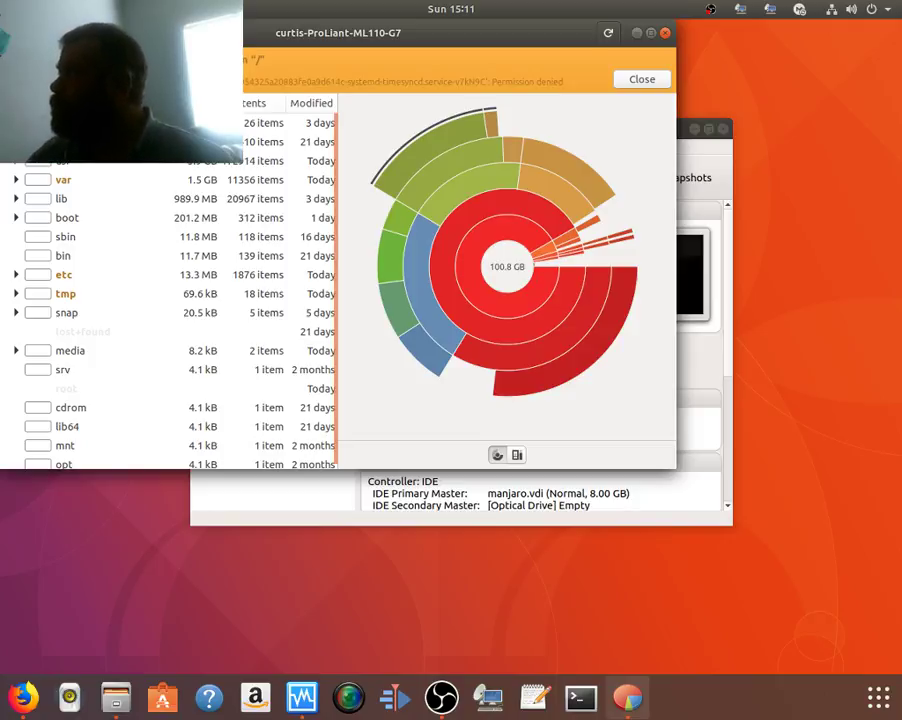
Step: Dismiss the scan warning and examine the sizes of the largest folders inside the home folder in the computer's scan results
left_click(641, 78)
left_click(496, 116)
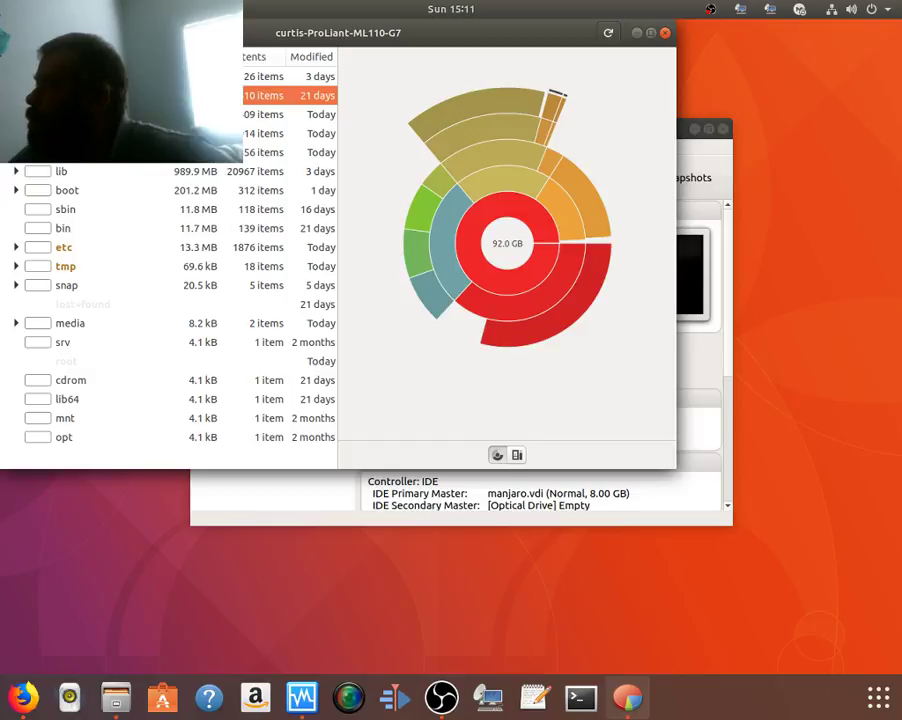
left_click(290, 133)
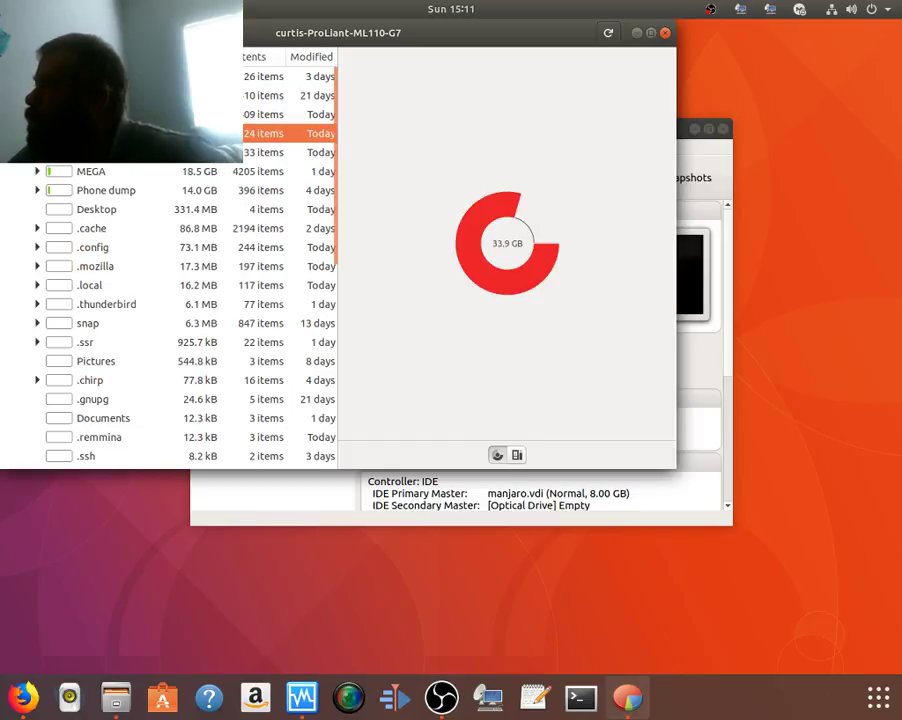
left_click(290, 152)
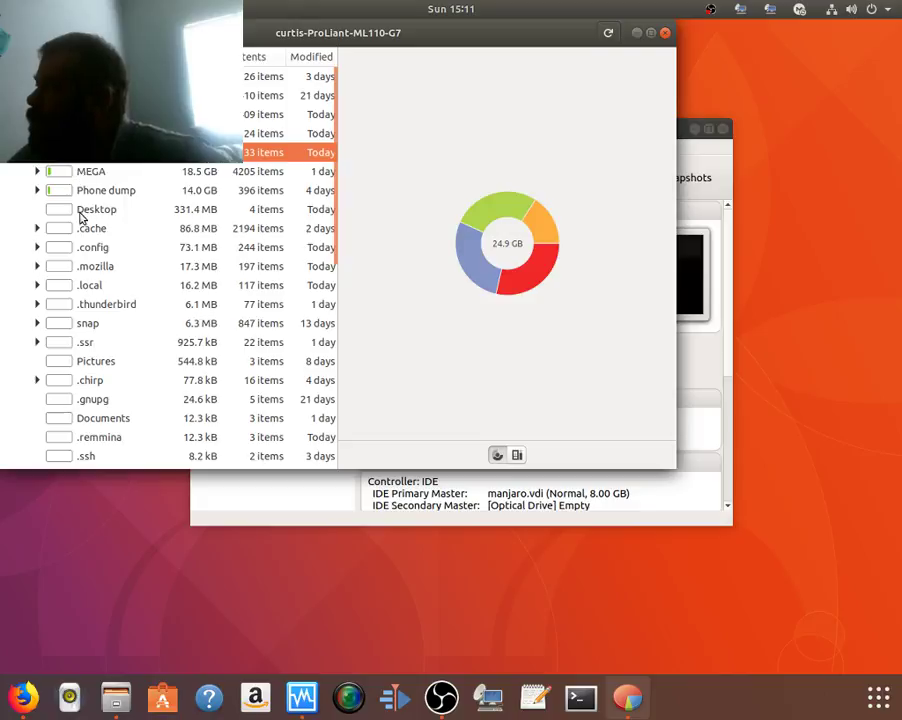
scroll(112, 250, "down", 8)
scroll(110, 252, "up", 7)
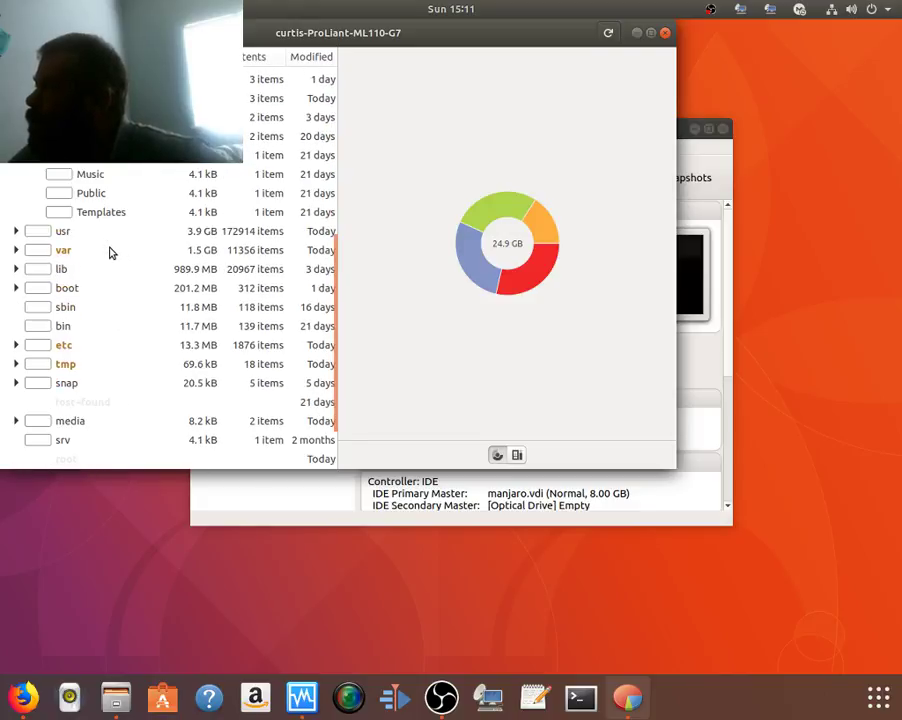
scroll(110, 252, "up", 2)
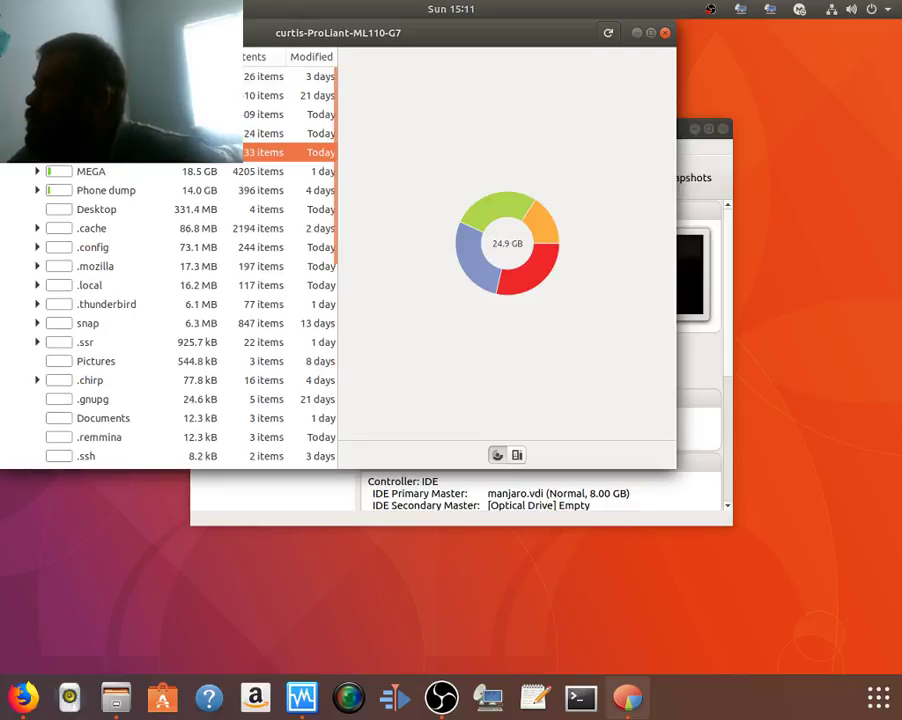
left_click(210, 133)
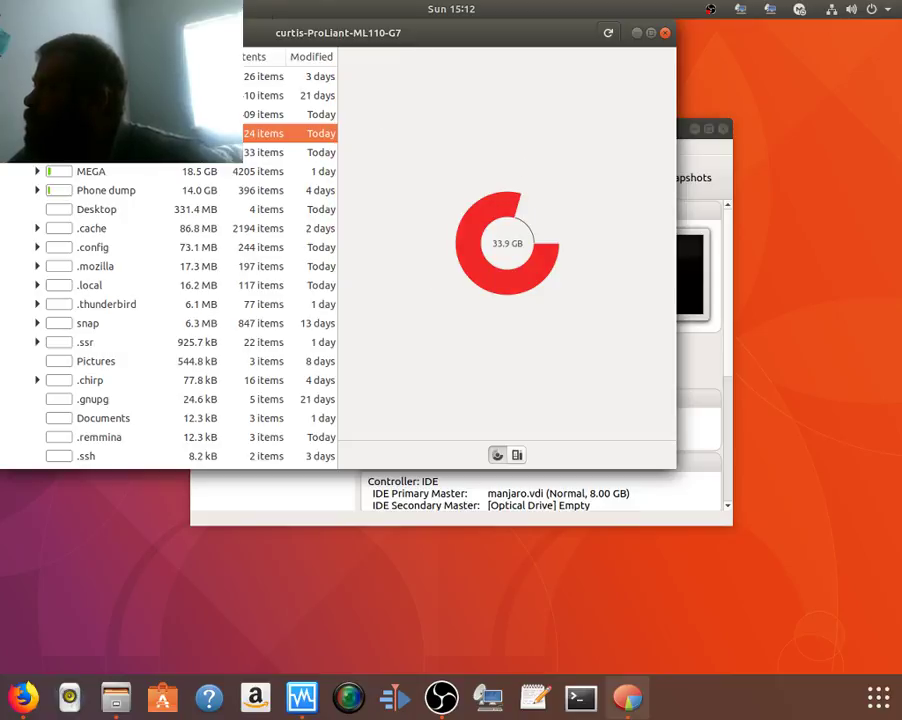
Step: Go back to the scan locations, inspect the Home folder's disk usage in a maximized window, and close Disk Usage Analyzer
key("alt+Left")
key("alt+Right")
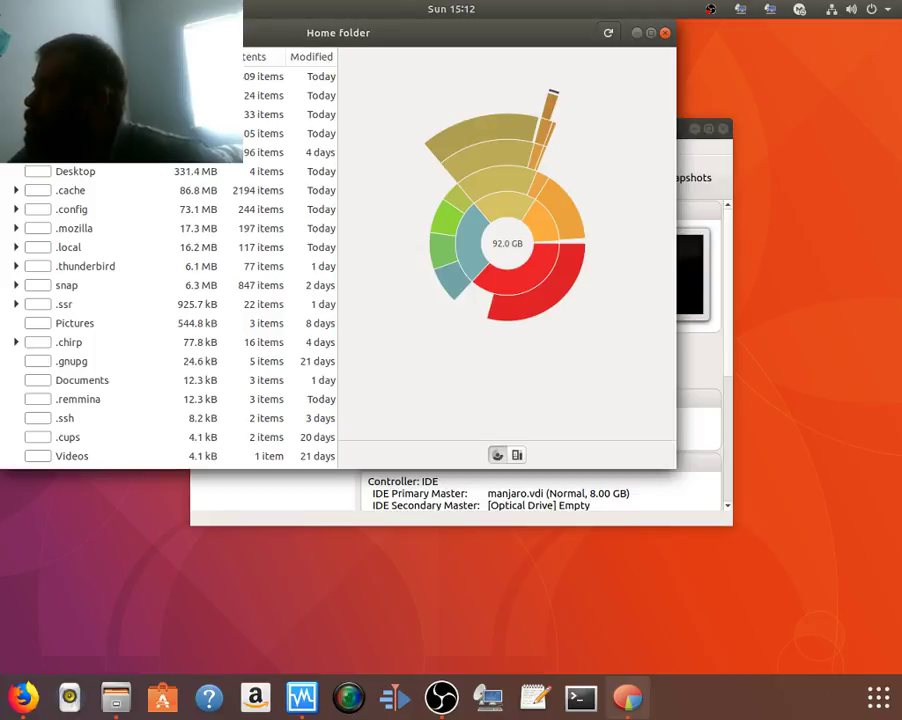
left_click(290, 76)
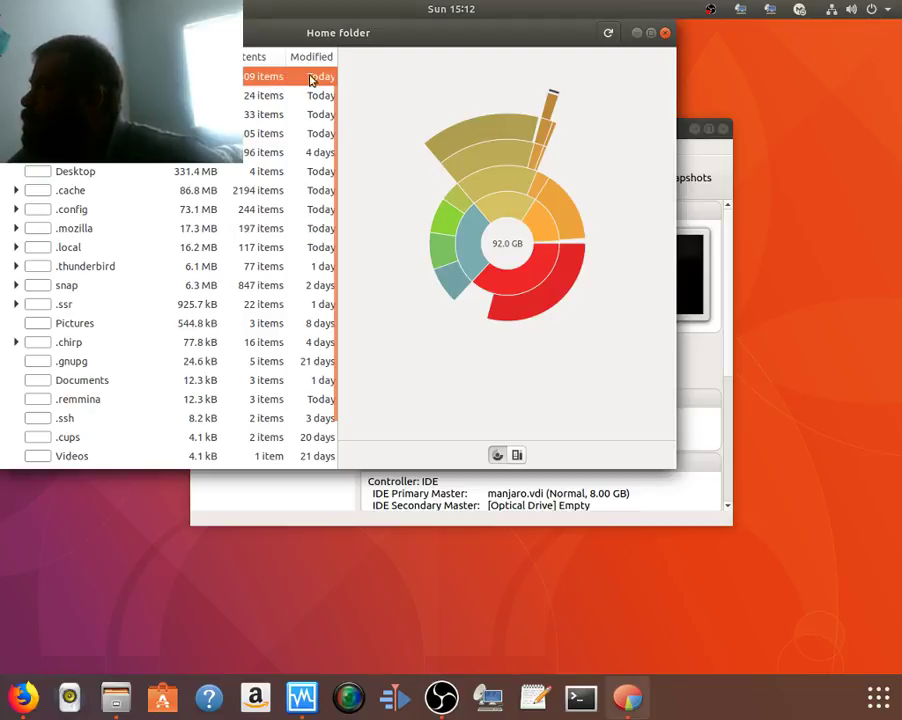
left_click(650, 33)
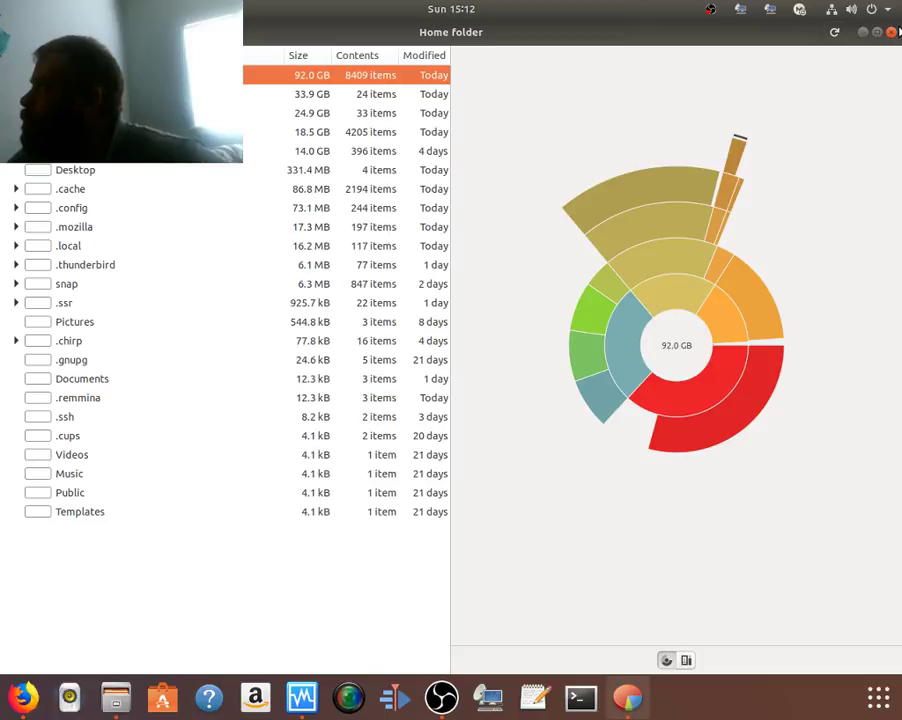
left_click(890, 32)
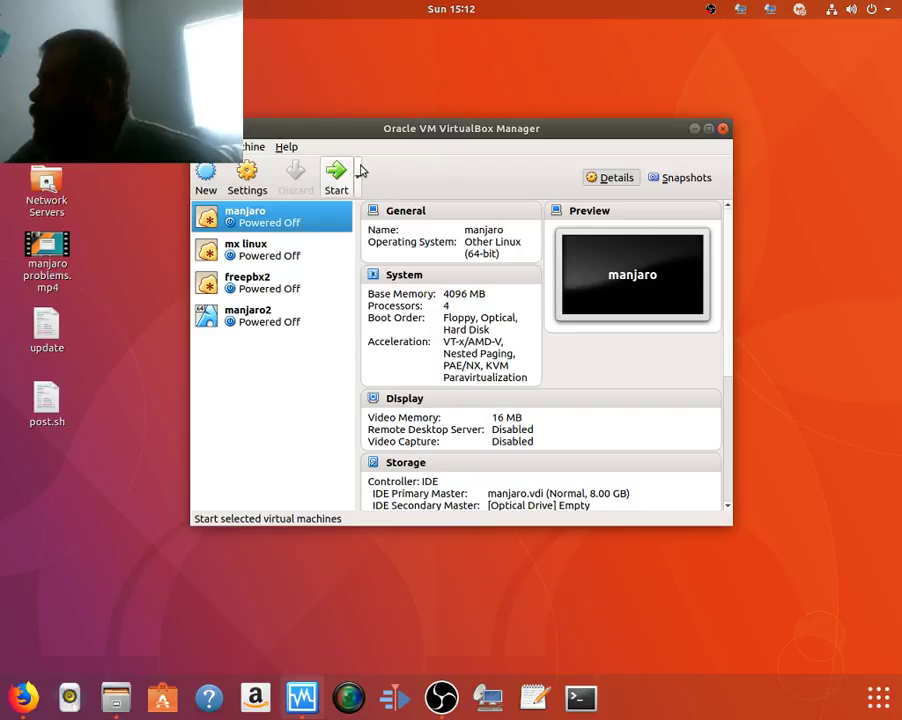
Step: Start creating a virtual machine named "windows 10" with type Microsoft Windows and version Windows 10 (64-bit)
left_click(220, 178)
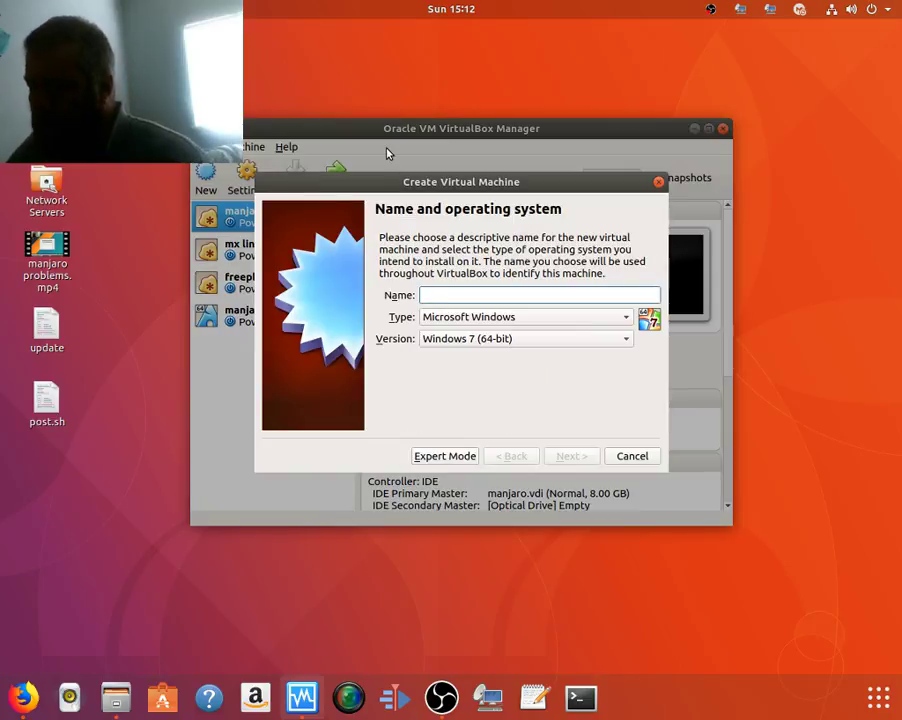
type("wi")
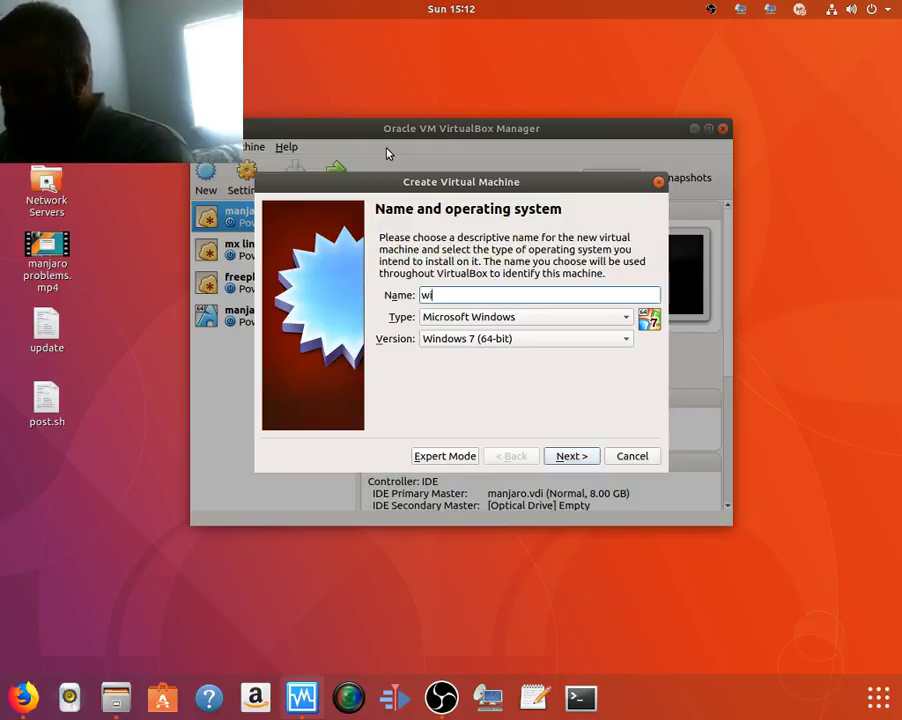
type("ndows `0")
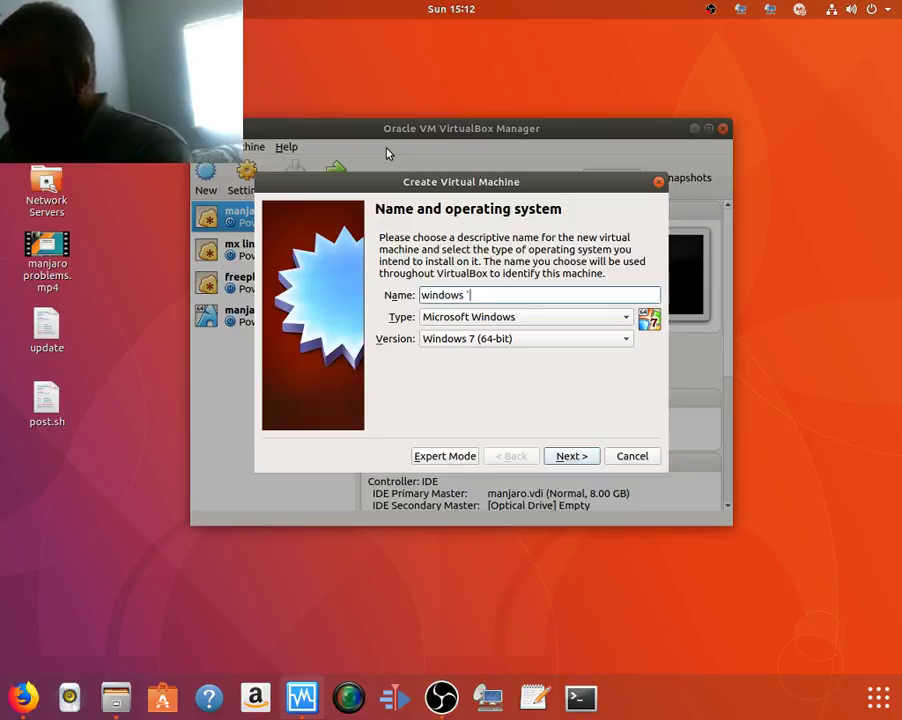
key("BackSpace")
key("BackSpace")
type("1")
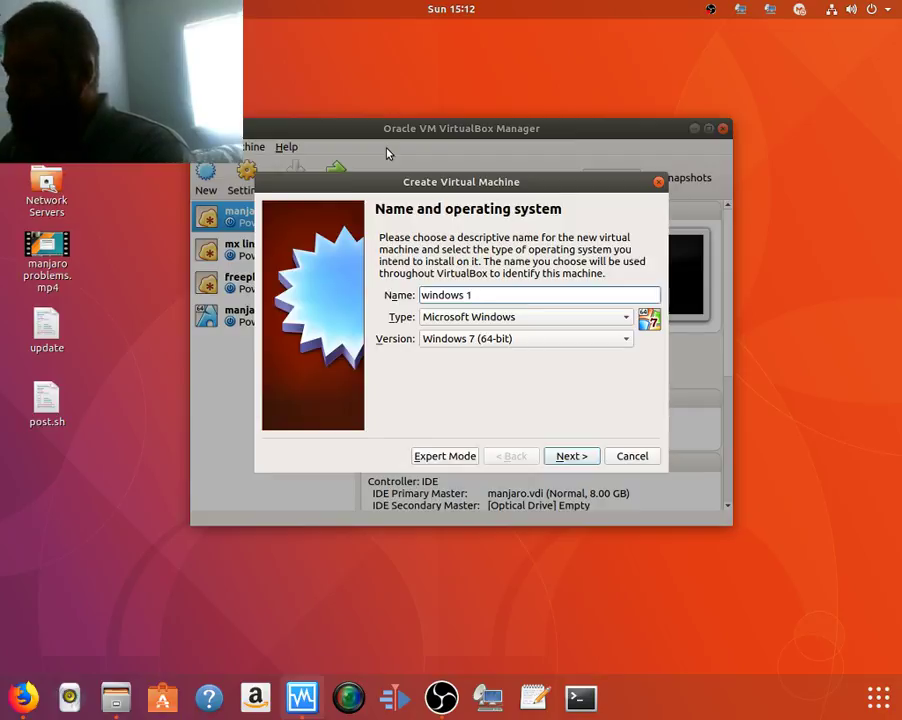
type("0")
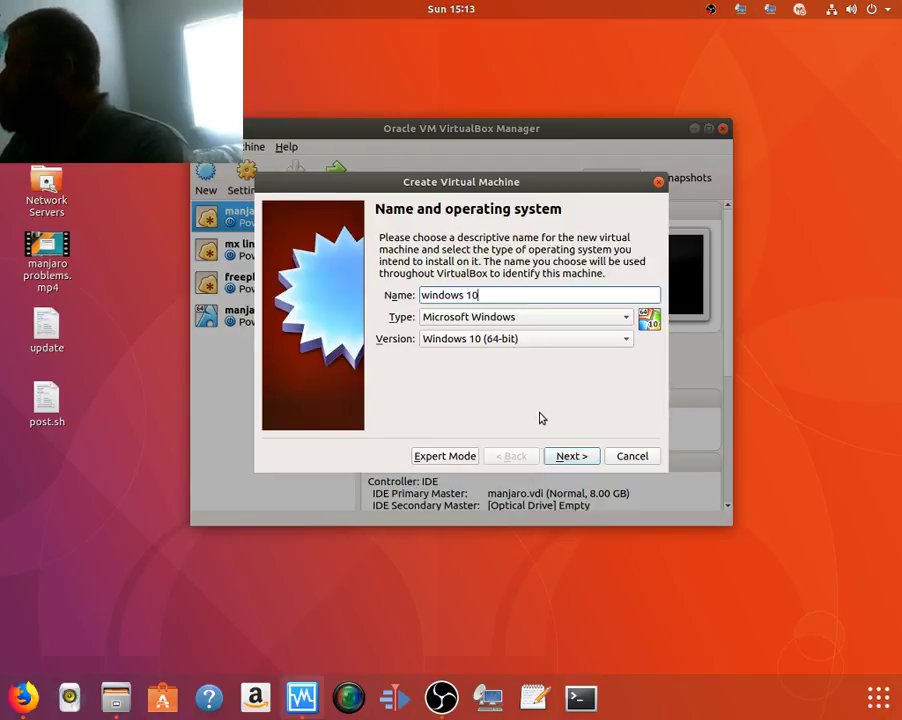
left_click(566, 464)
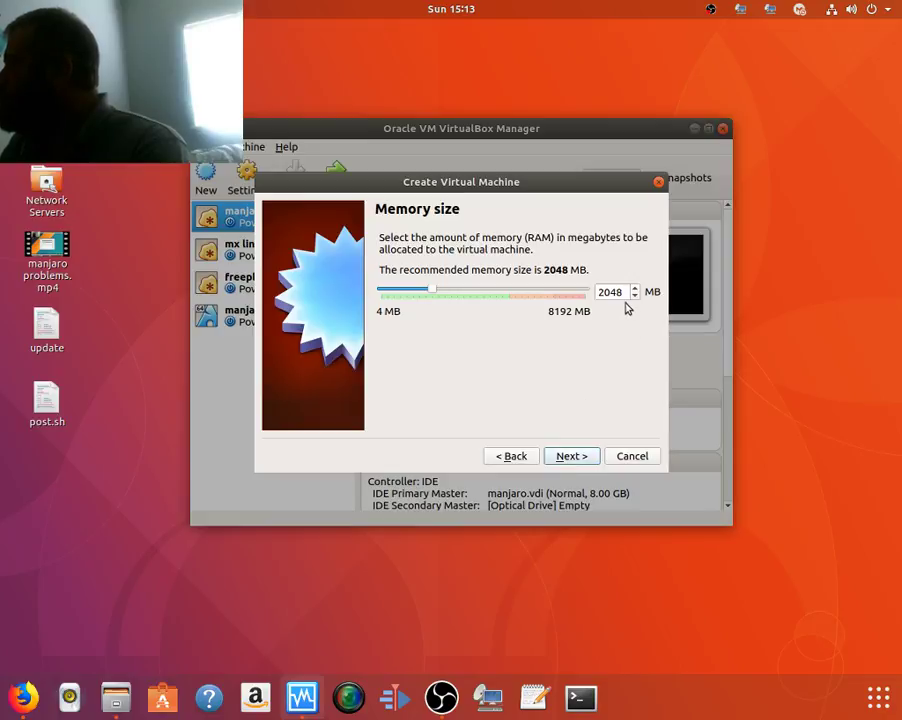
Step: Set the new machine's memory size to 4096 MB and proceed to creating its virtual hard disk
left_click_drag(629, 292, 522, 292)
type("4")
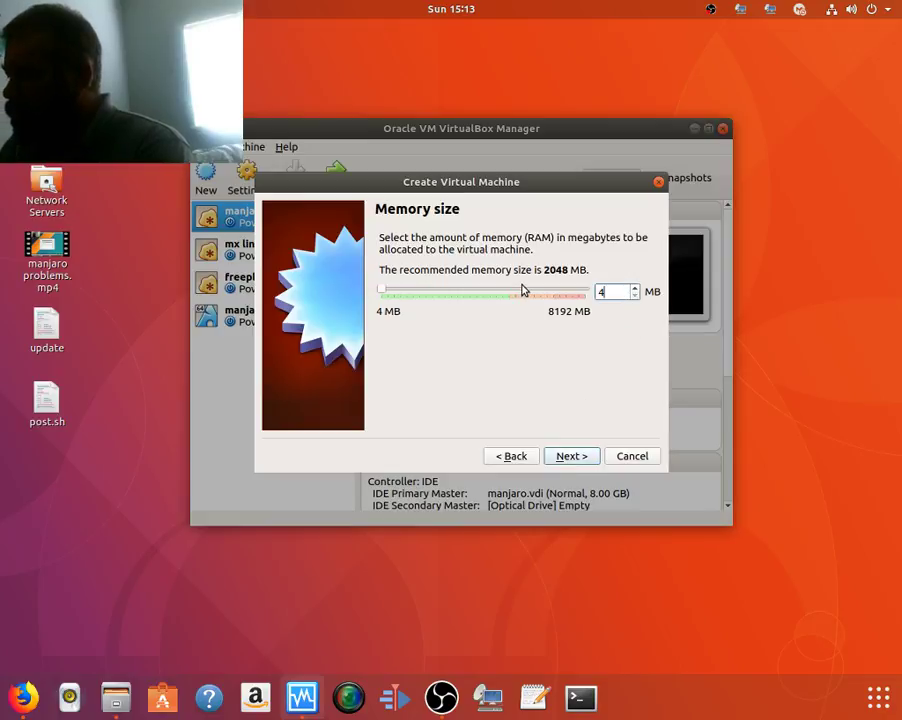
type("096")
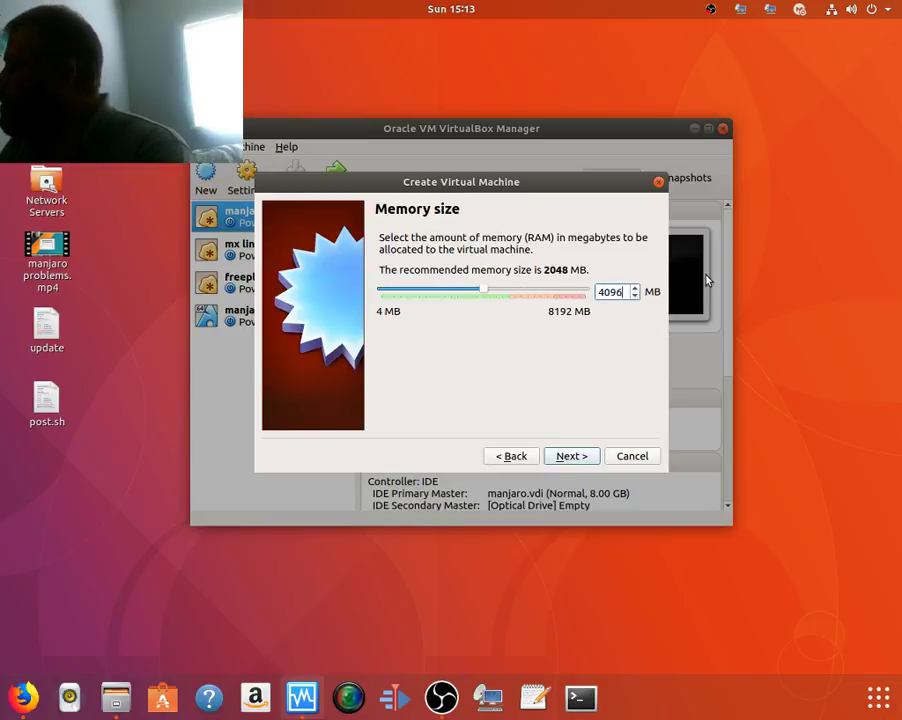
key("Return")
key("Return")
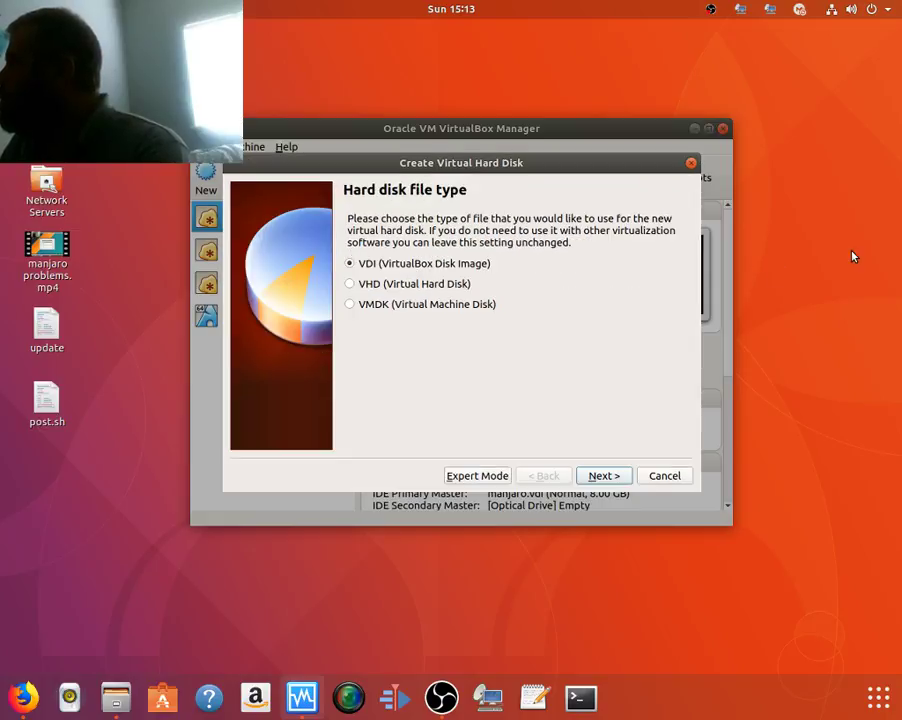
Step: Create the VDI virtual hard disk named "windows 10" with a size of 10.00 GB
key("Return")
key("Return")
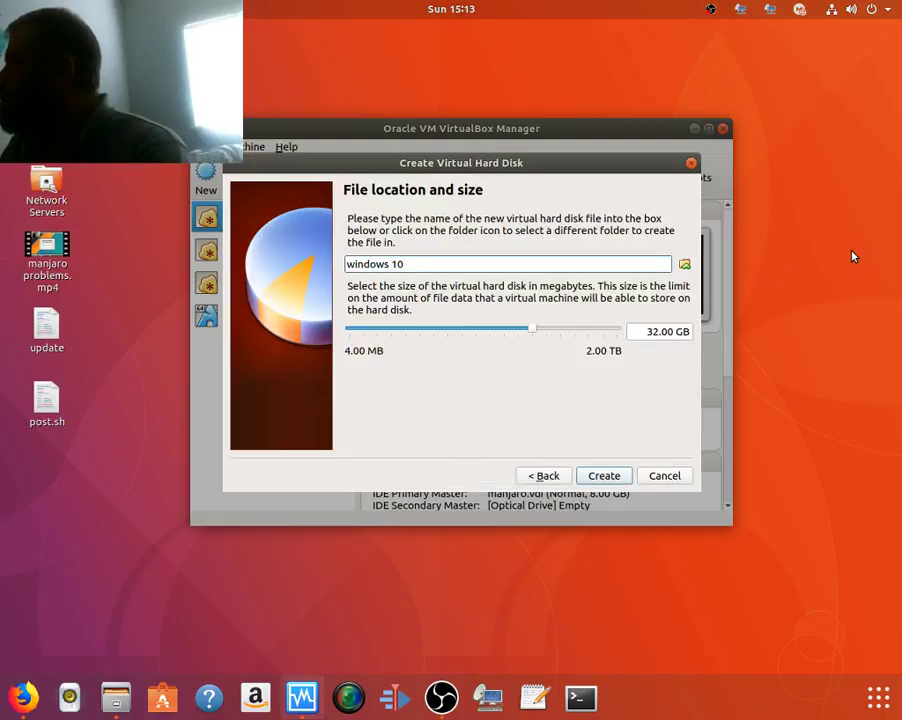
left_click(638, 331)
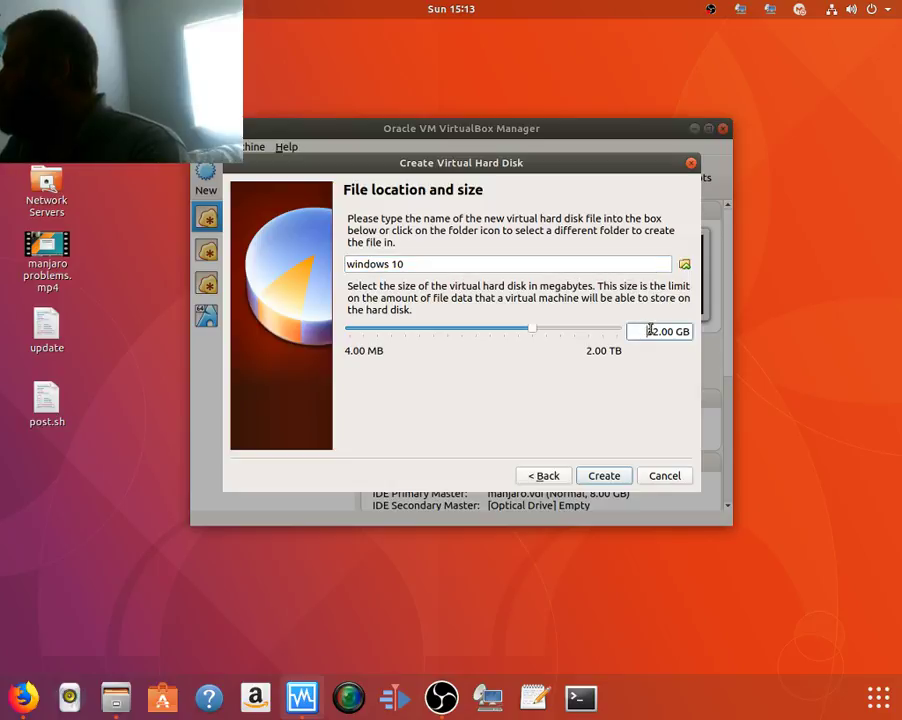
left_click_drag(638, 331, 662, 331)
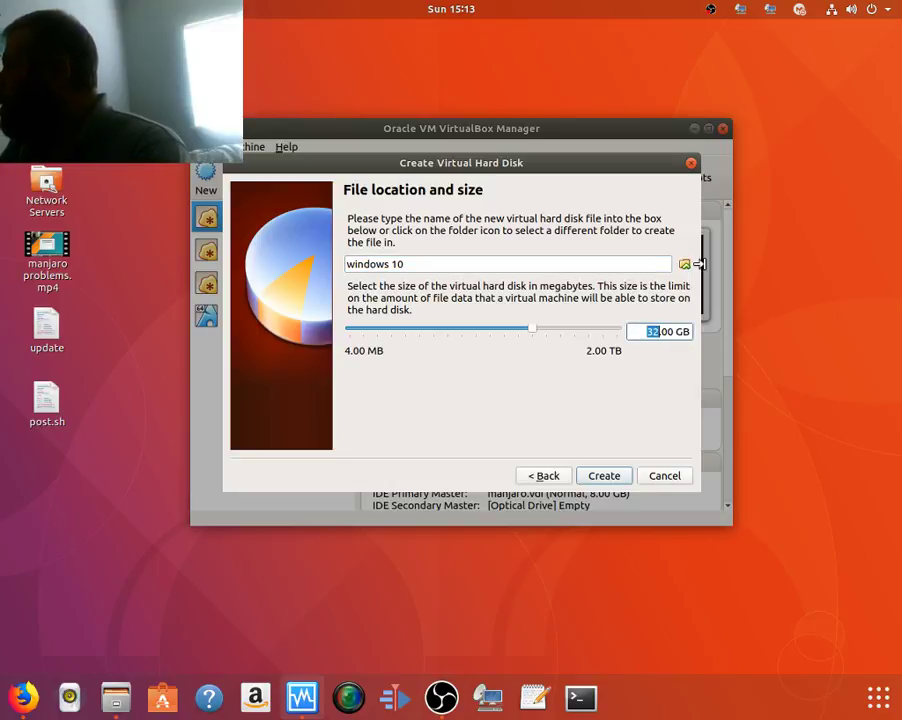
key("BackSpace")
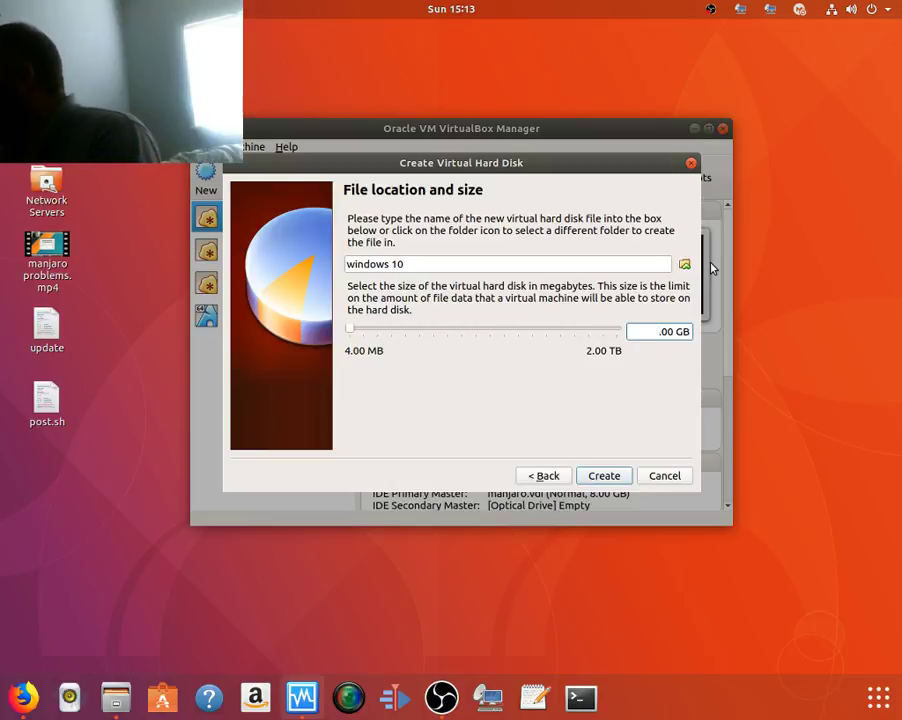
type("10")
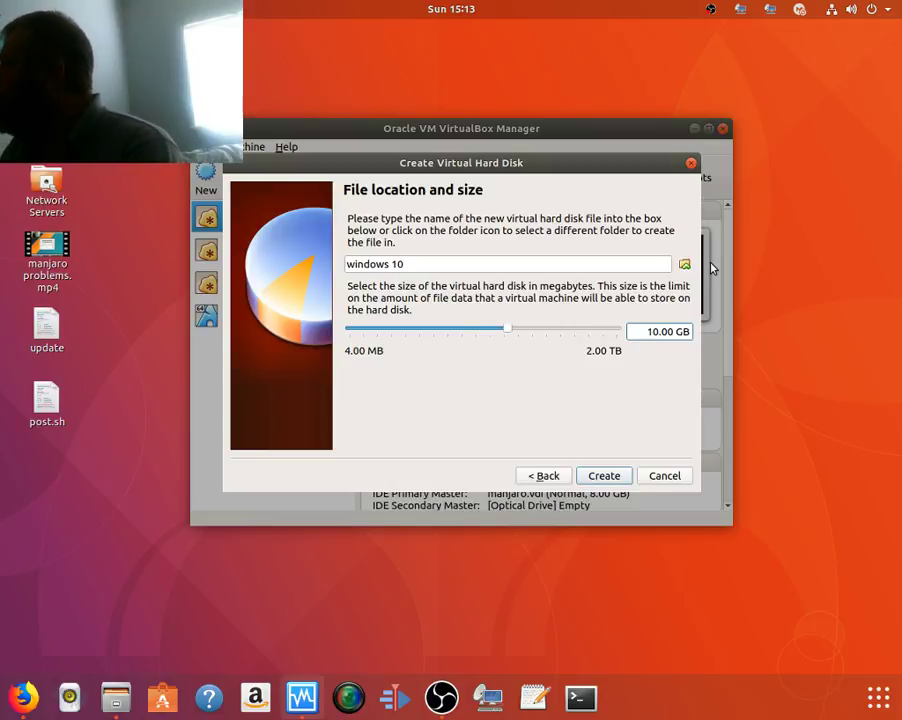
key("Return")
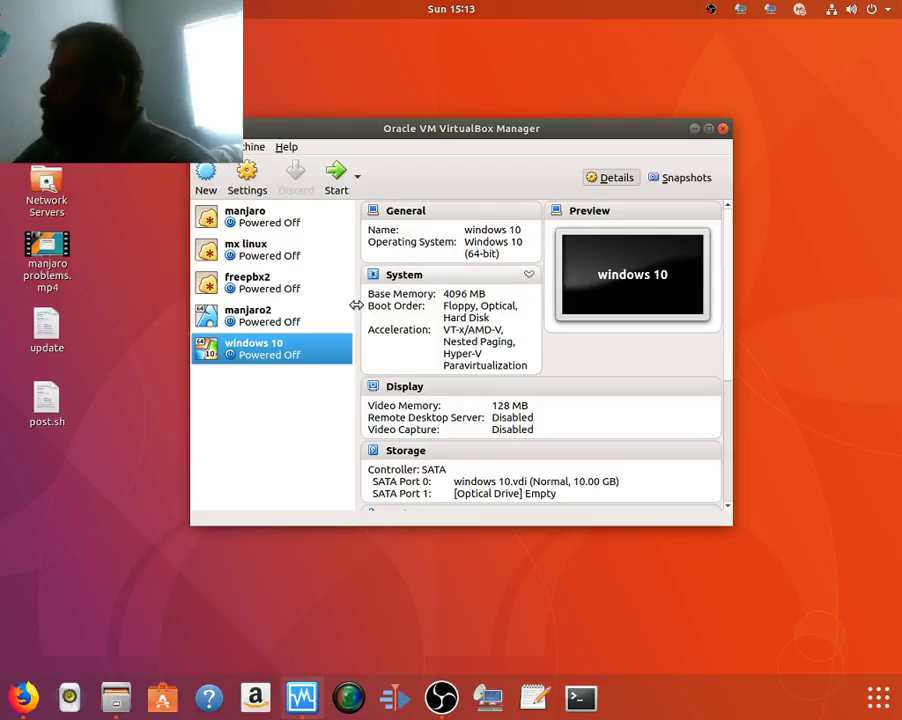
Step: Start the windows 10 machine with Win10_1709_English_x64.iso as its start-up disk
double_click(290, 347)
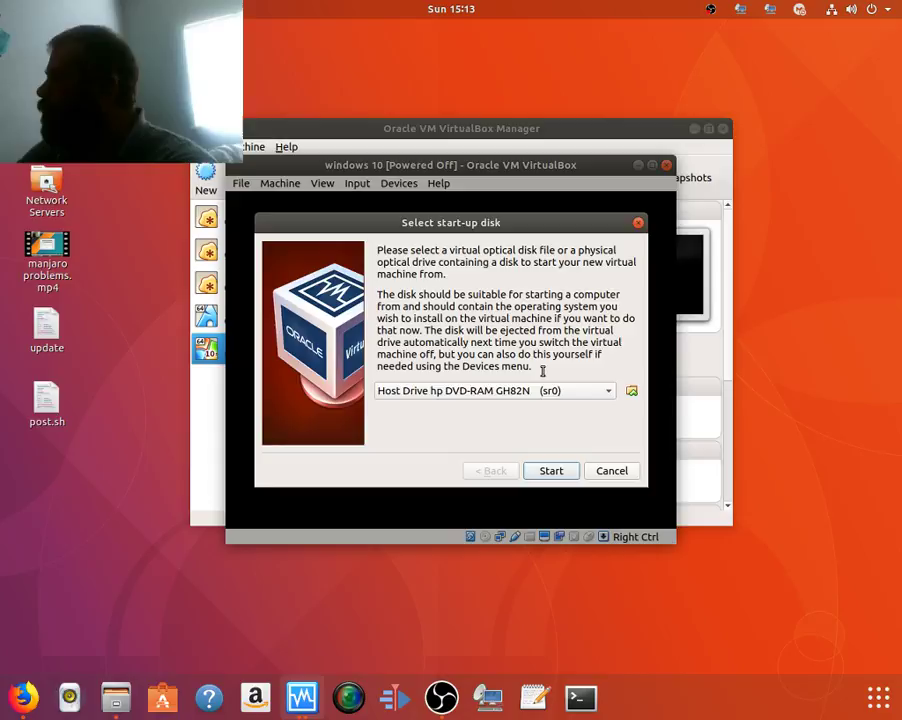
left_click(522, 392)
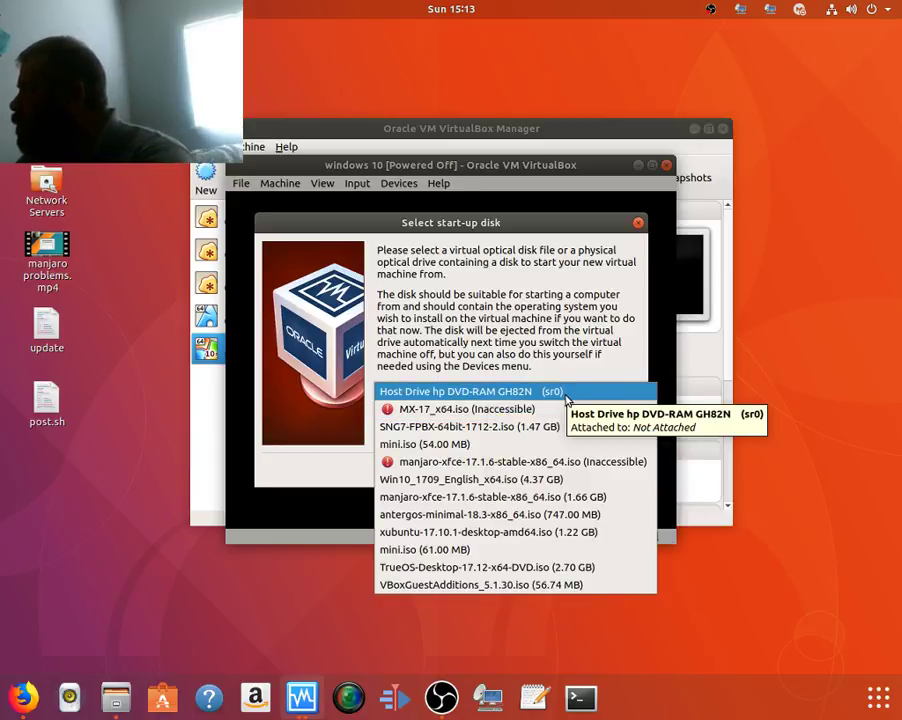
left_click(522, 479)
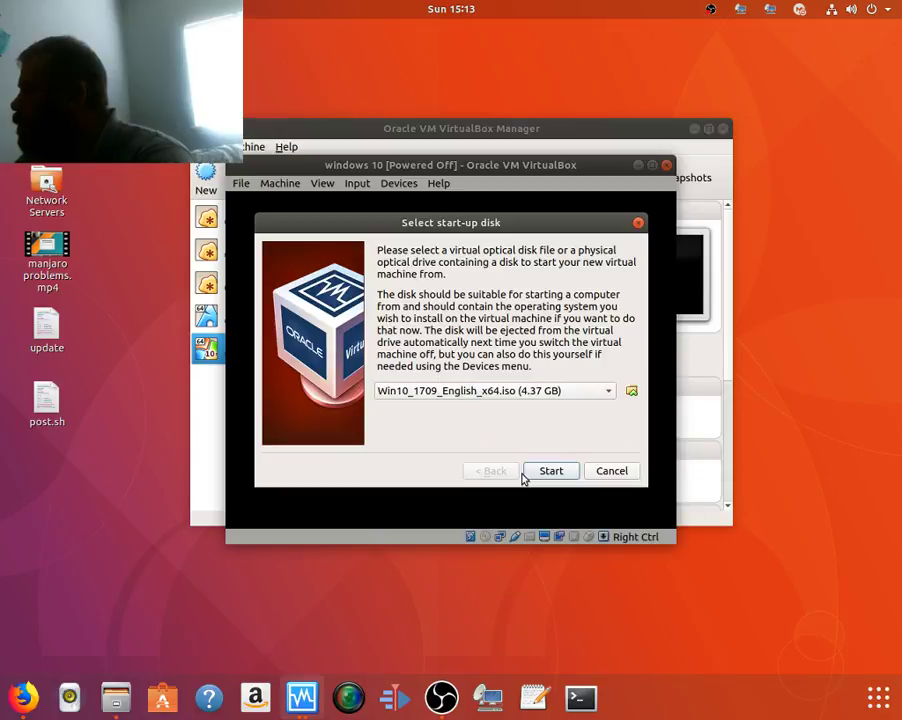
left_click(562, 472)
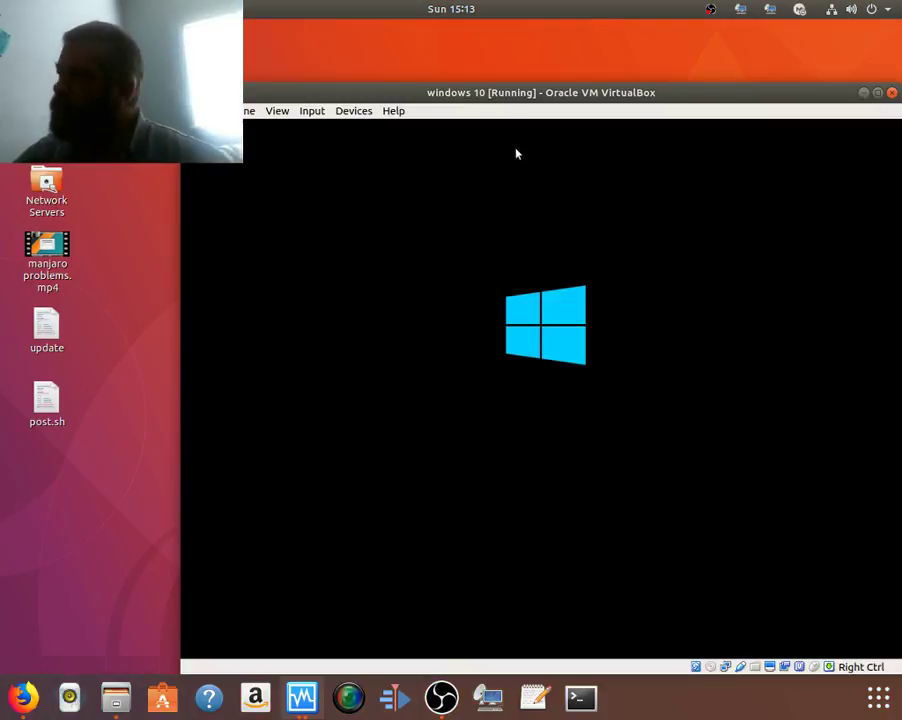
Step: Start the Windows installation with English (United States) and the US keyboard, and continue without a product key
left_click_drag(503, 91, 371, 61)
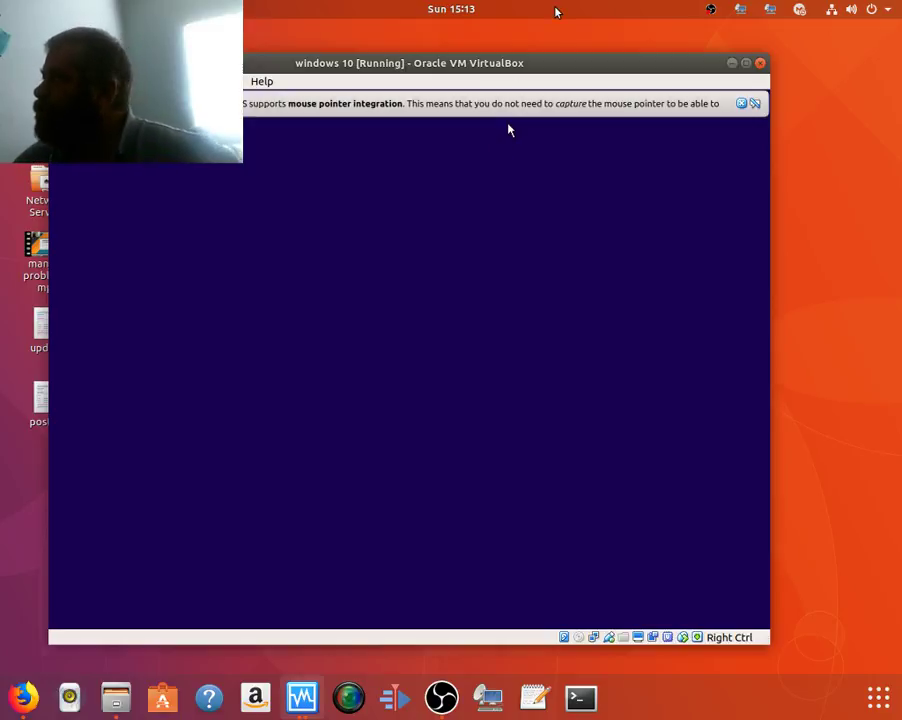
left_click(755, 105)
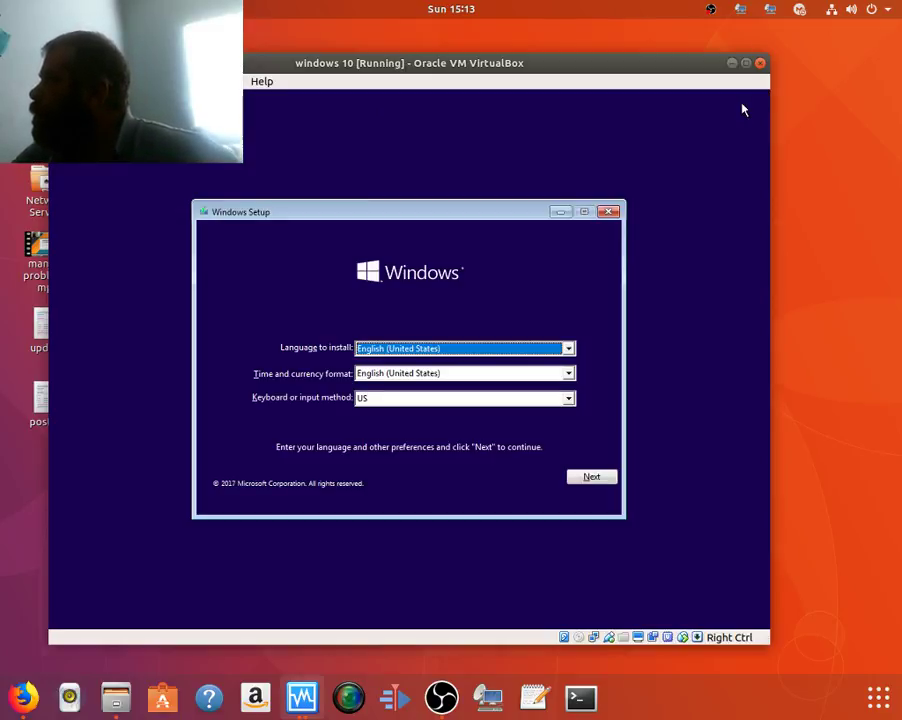
left_click(593, 478)
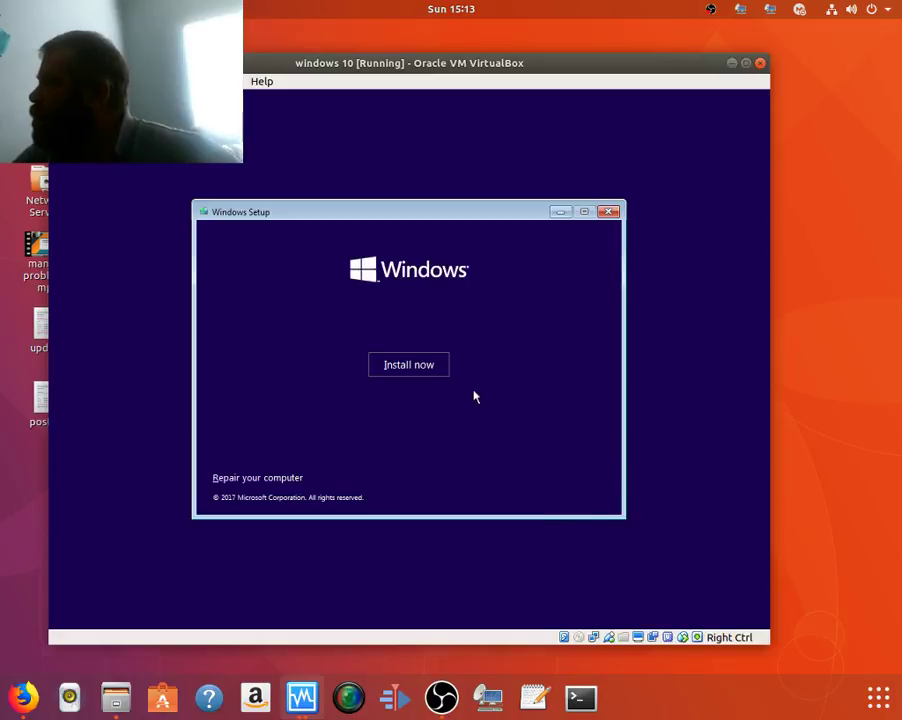
left_click(426, 366)
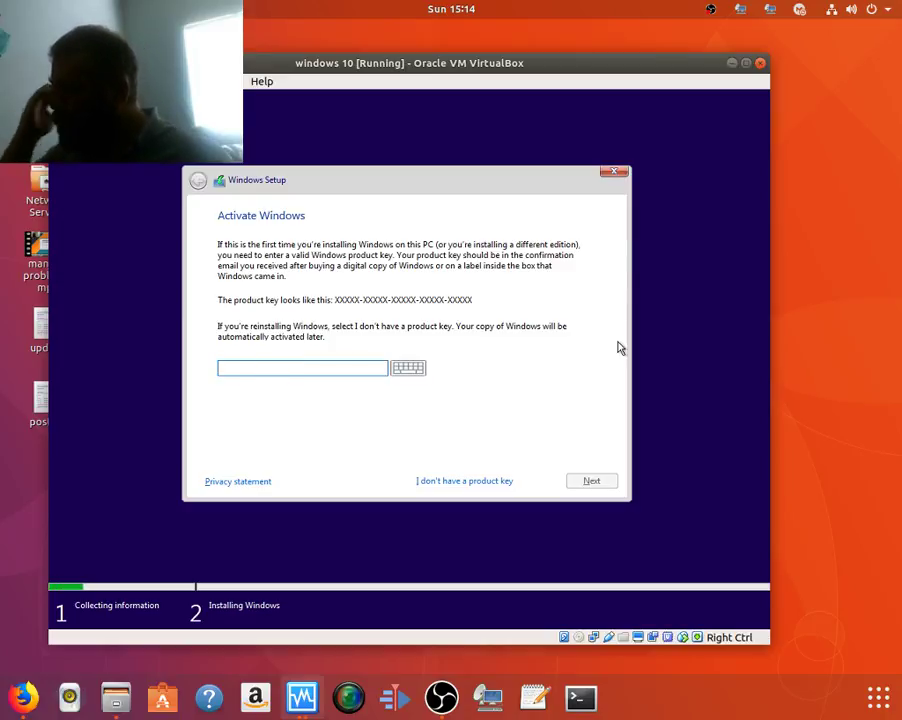
left_click(470, 485)
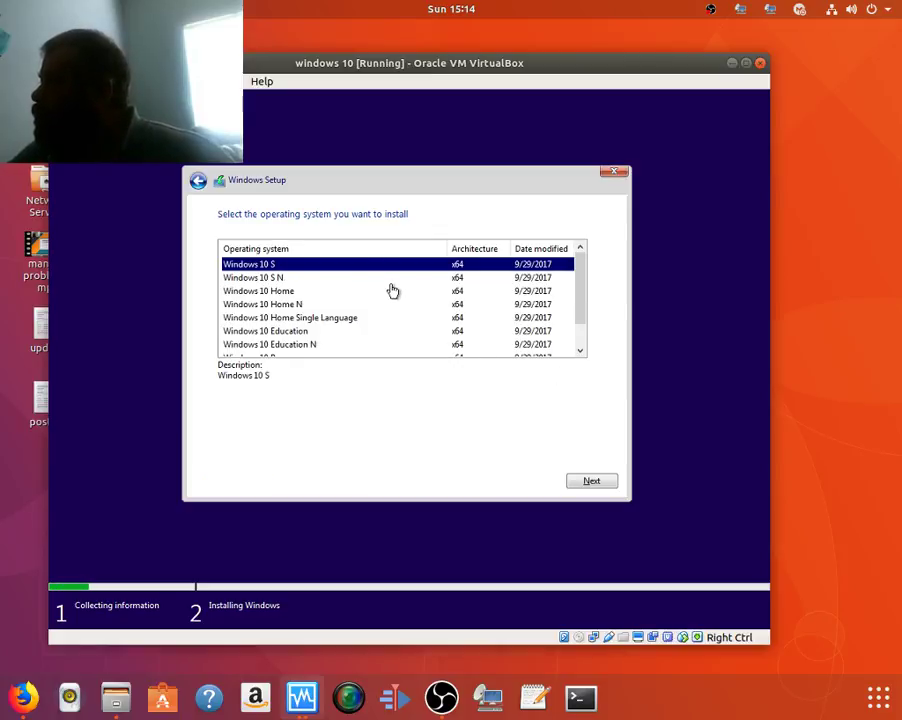
Step: Choose Windows 10 Pro N as the operating system to install and proceed to the license terms
scroll(390, 291, "down", 1)
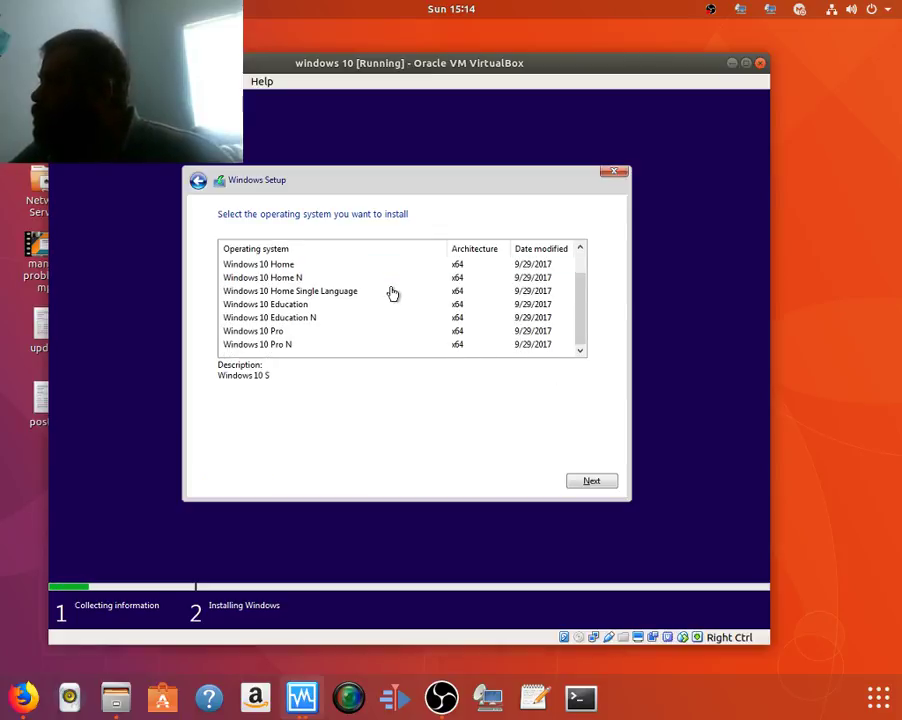
left_click(294, 345)
scroll(372, 336, "up", 1)
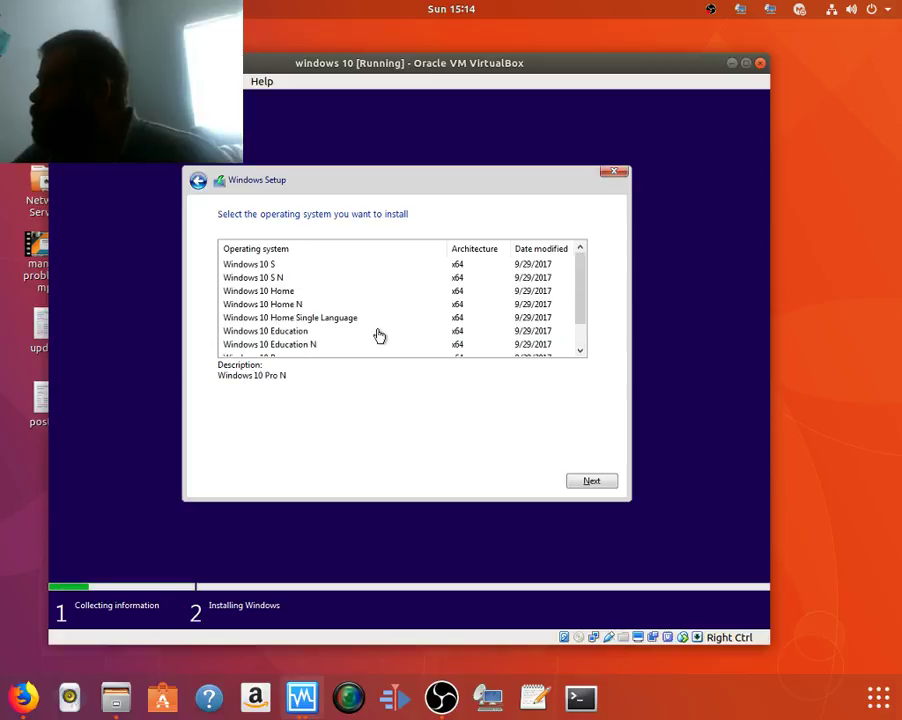
scroll(374, 334, "down", 1)
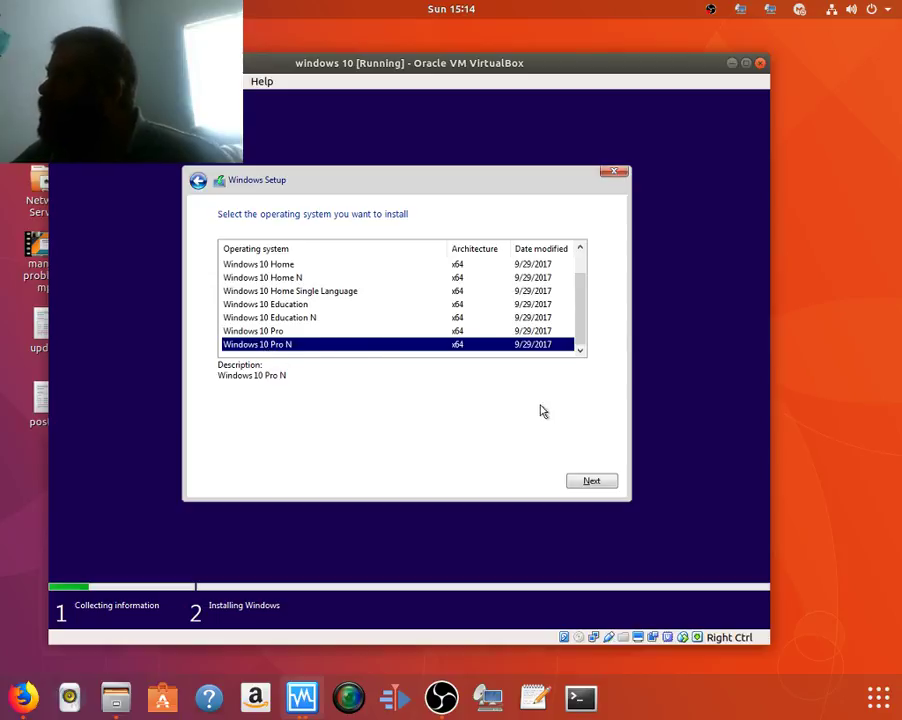
left_click(591, 480)
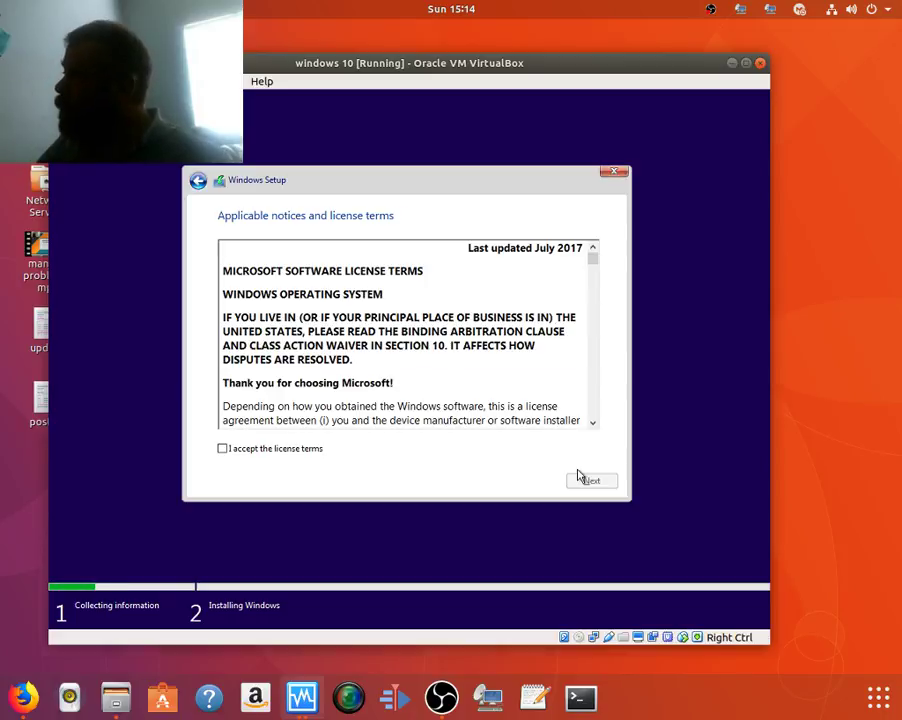
Step: Accept the license terms and start a custom Windows-only installation on Drive 0 Unallocated Space
left_click(222, 448)
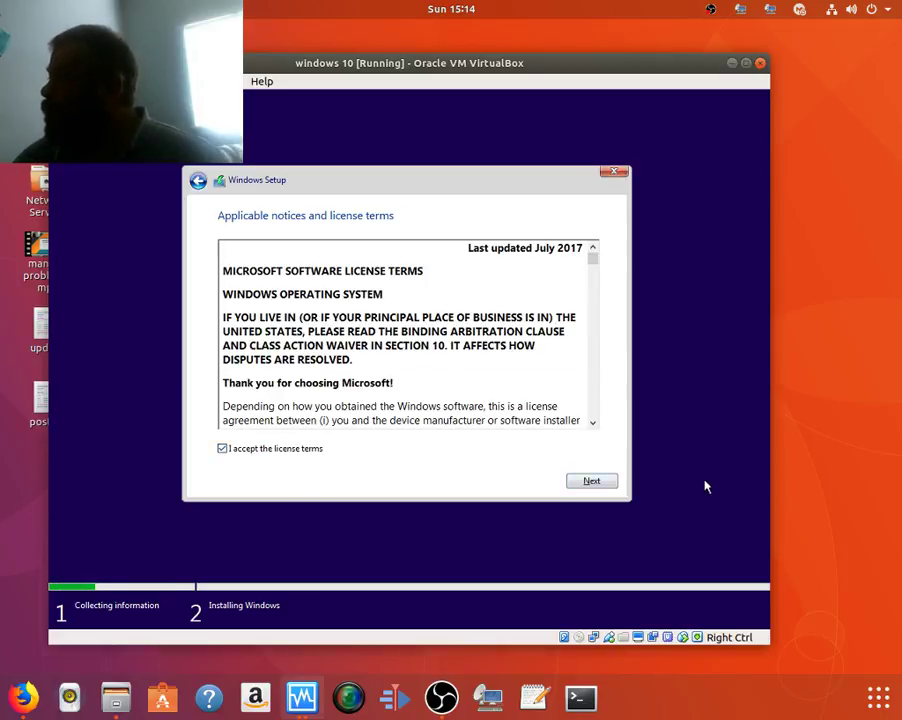
left_click(610, 483)
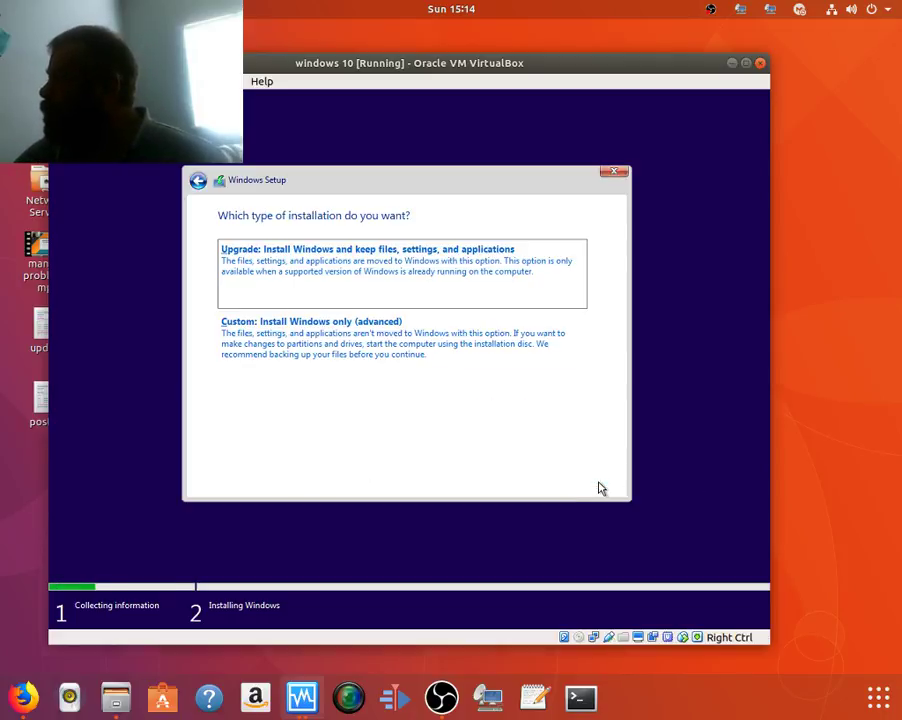
left_click(318, 331)
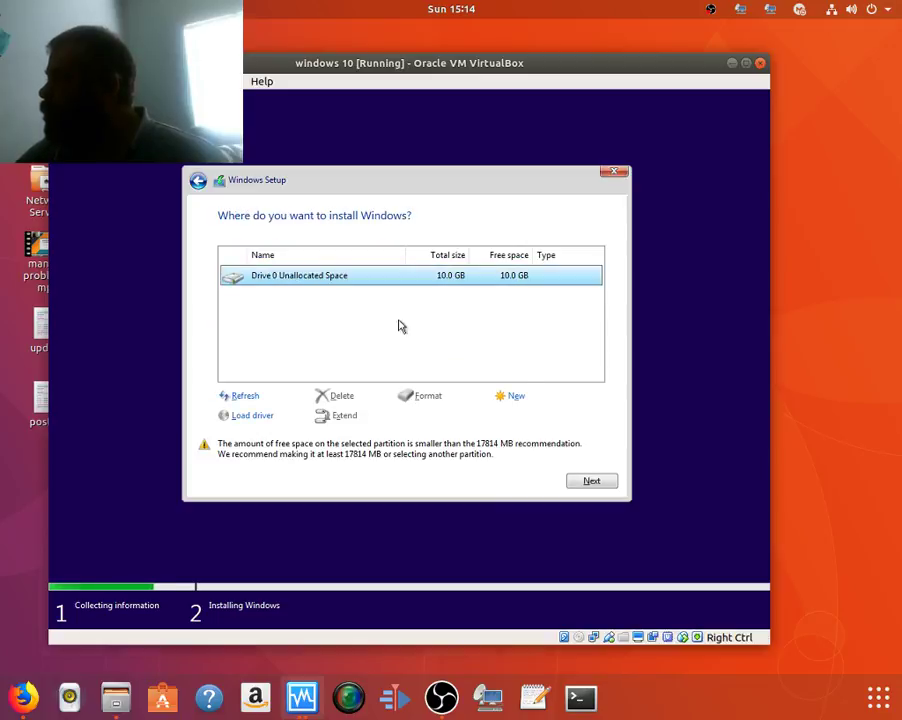
left_click(596, 482)
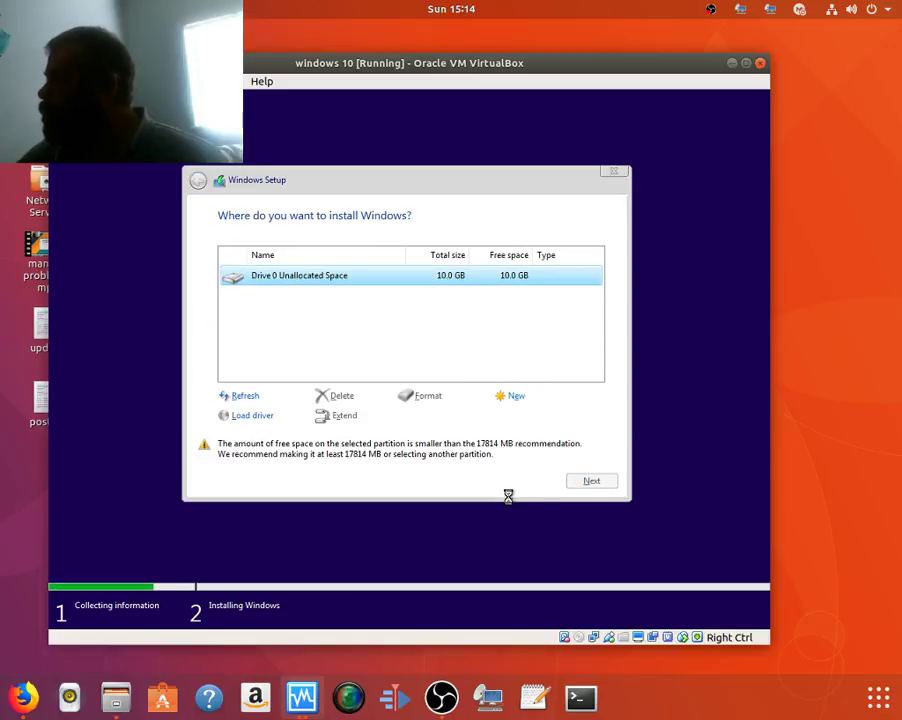
Step: Minimize the running windows 10 machine and switch to OBS to check the recording
left_click(731, 63)
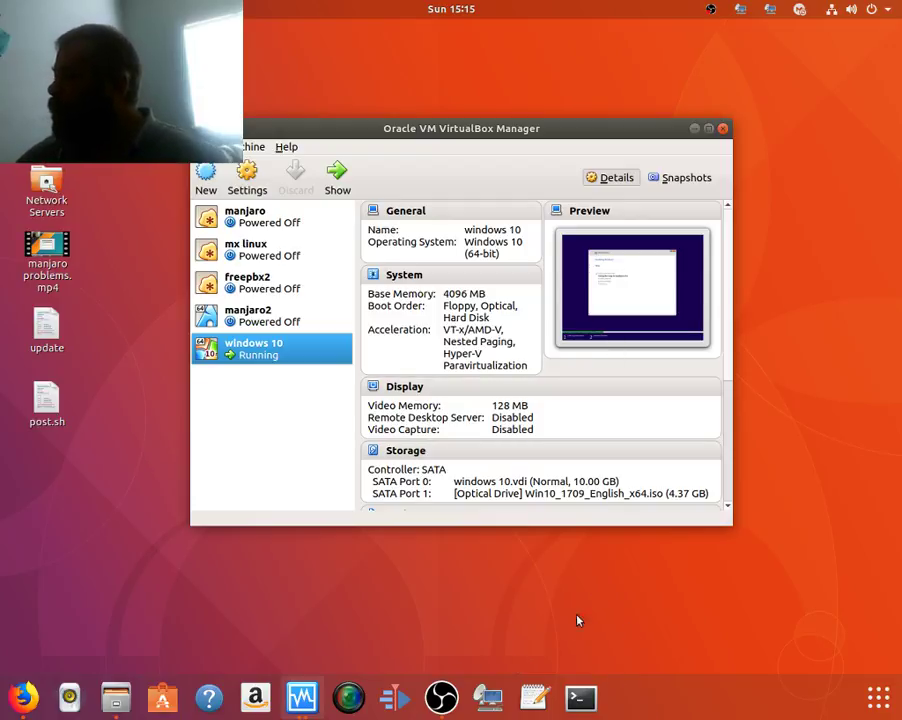
left_click(441, 697)
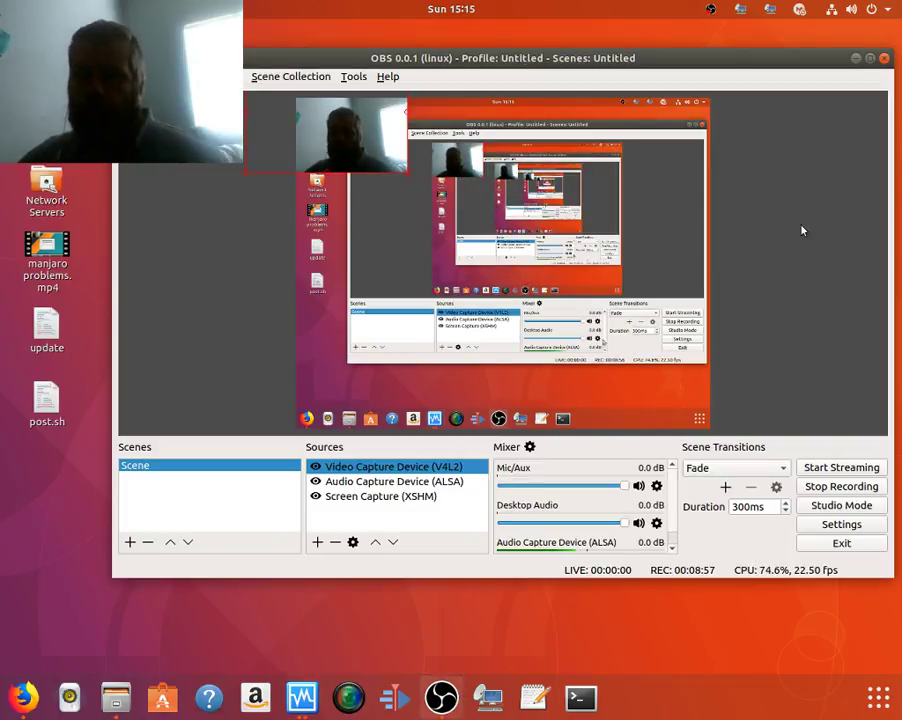
left_click(855, 60)
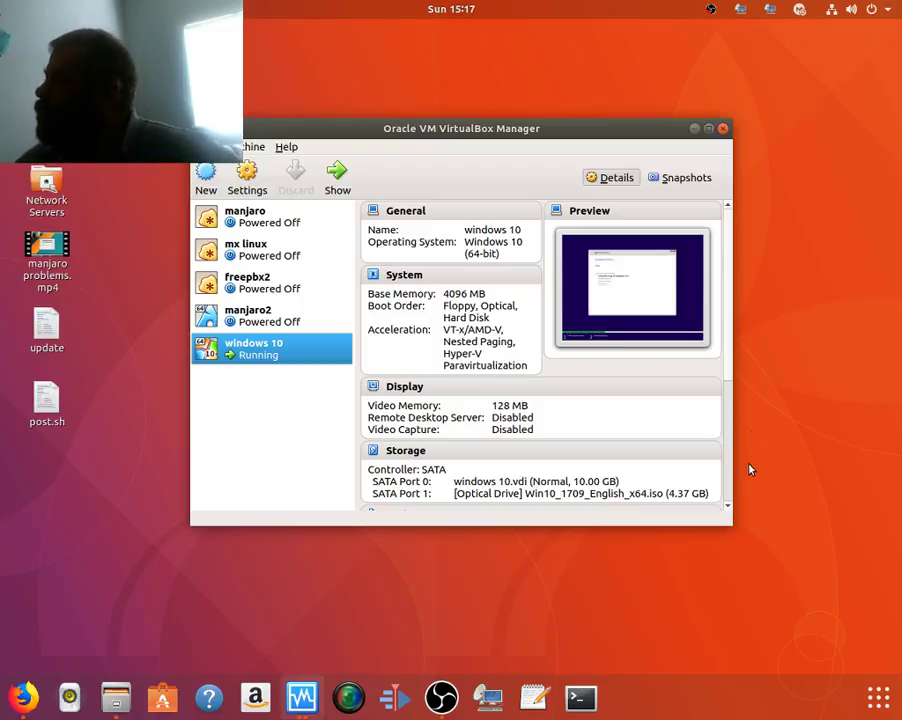
left_click(441, 697)
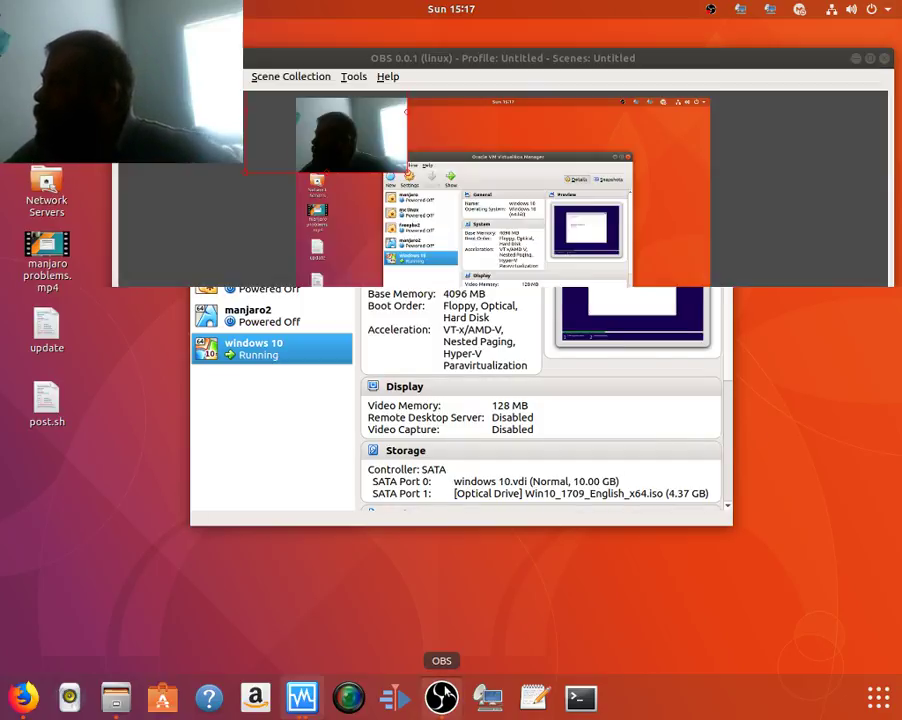